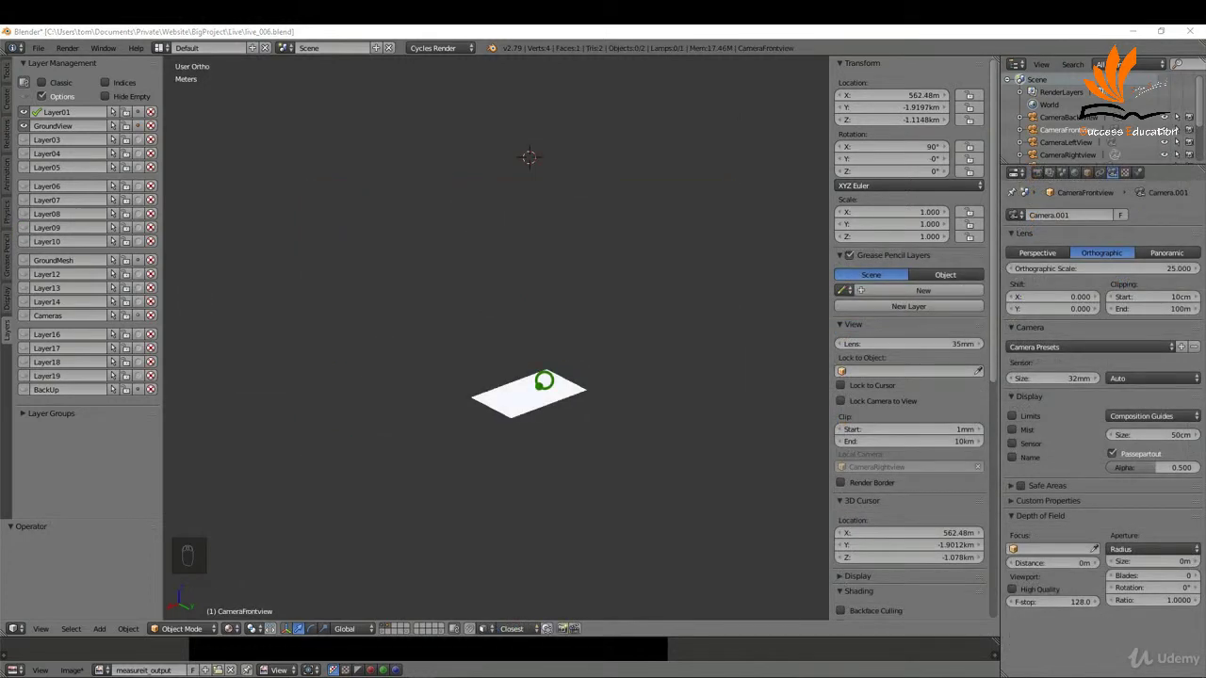
Select the template plane, view it from top in wireframe, and snap the 3D cursor to it
right_click(543, 380)
key("KP_7")
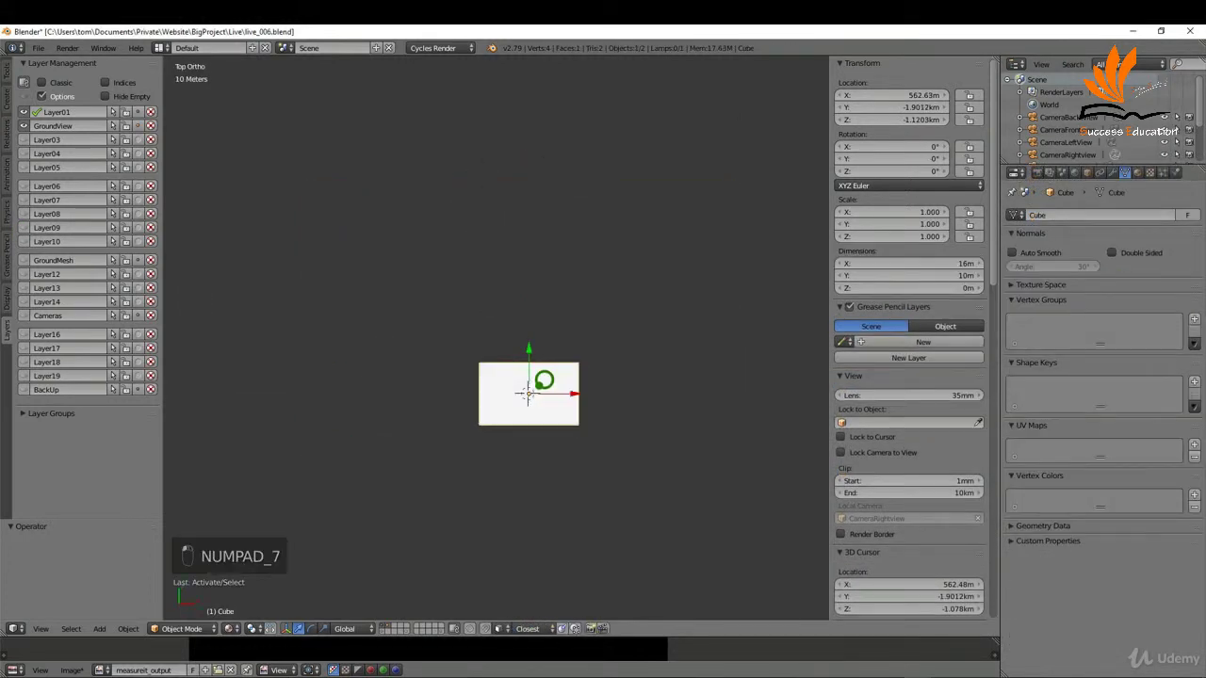
scroll(537, 397, "up", 8)
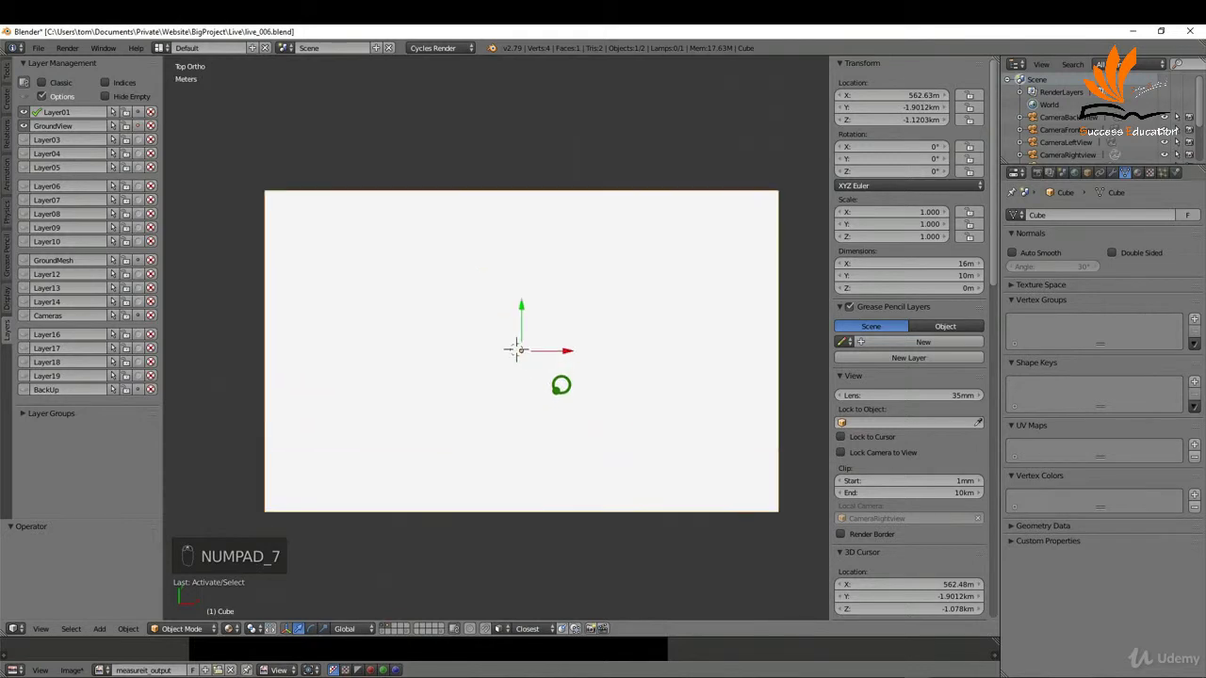
key("z")
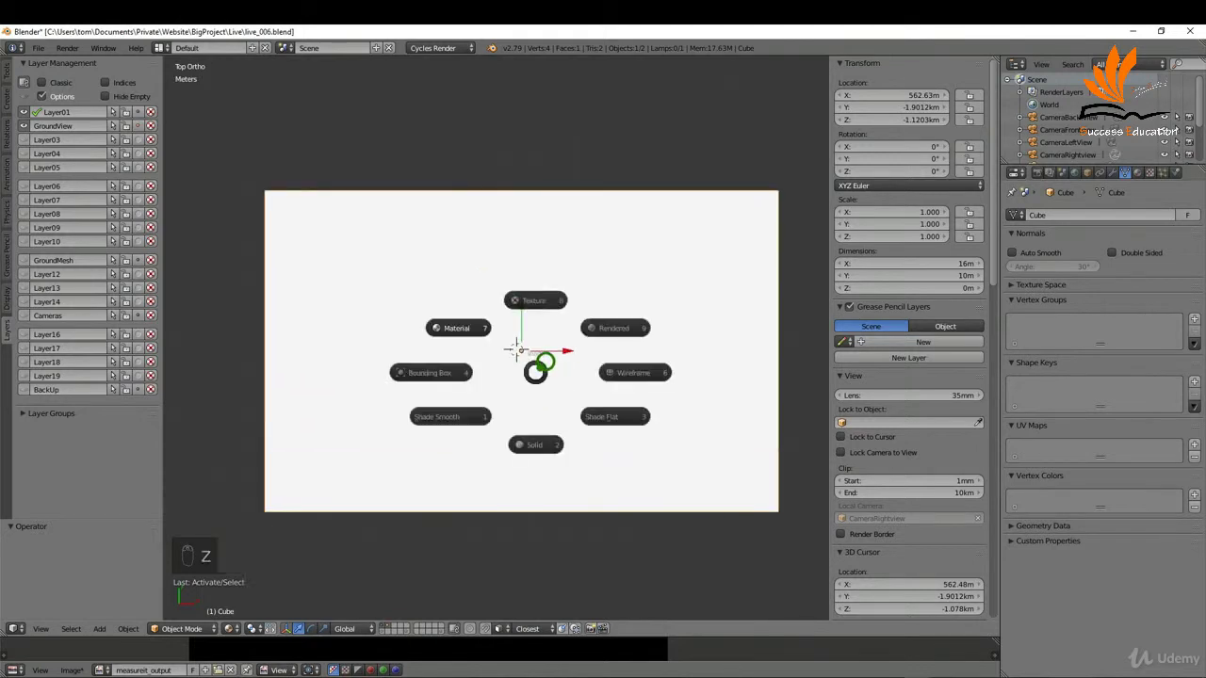
left_click(647, 366)
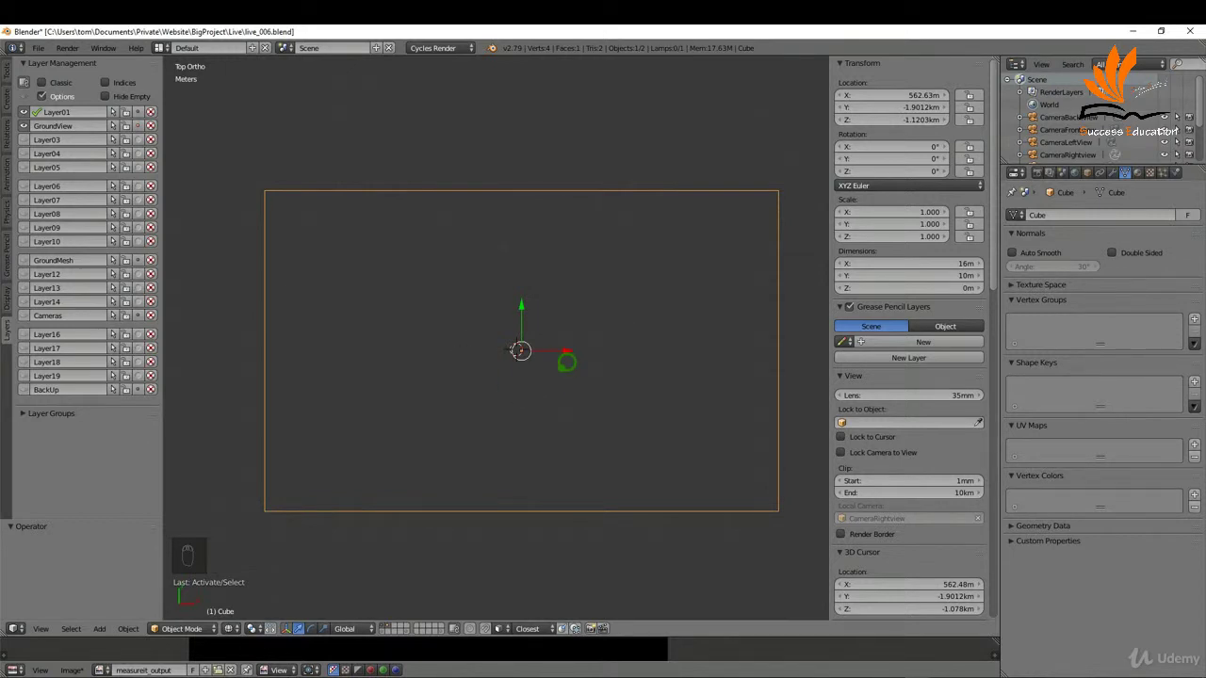
key("shift+s")
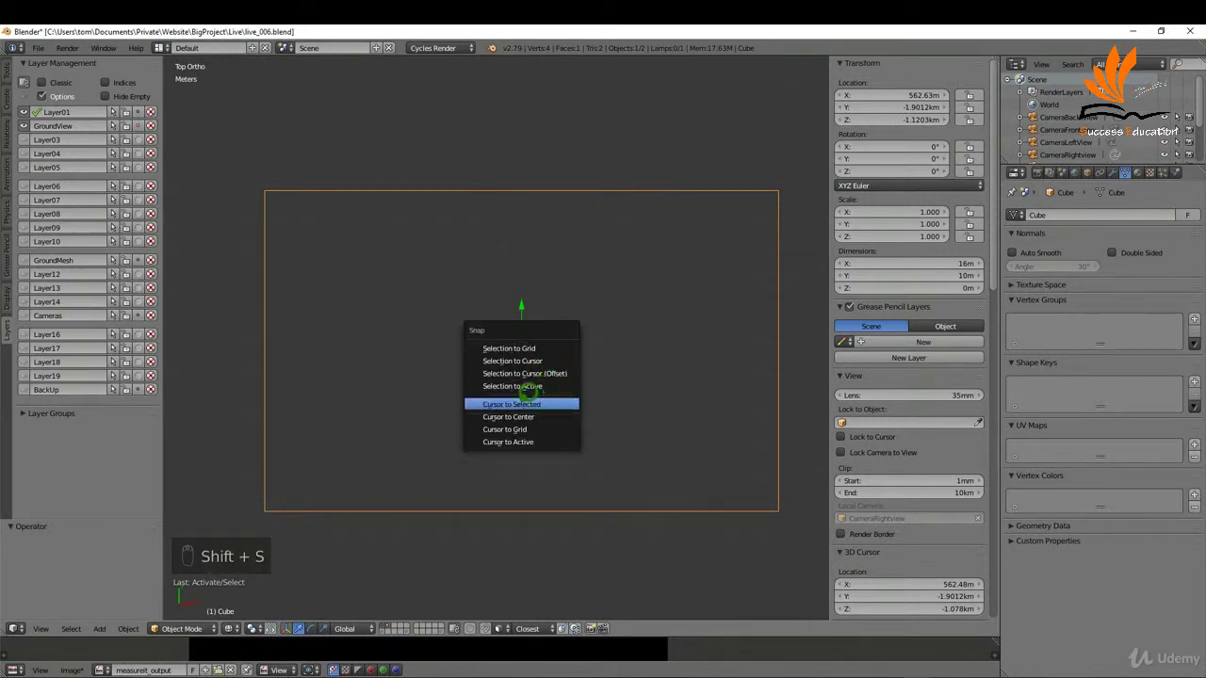
left_click(530, 402)
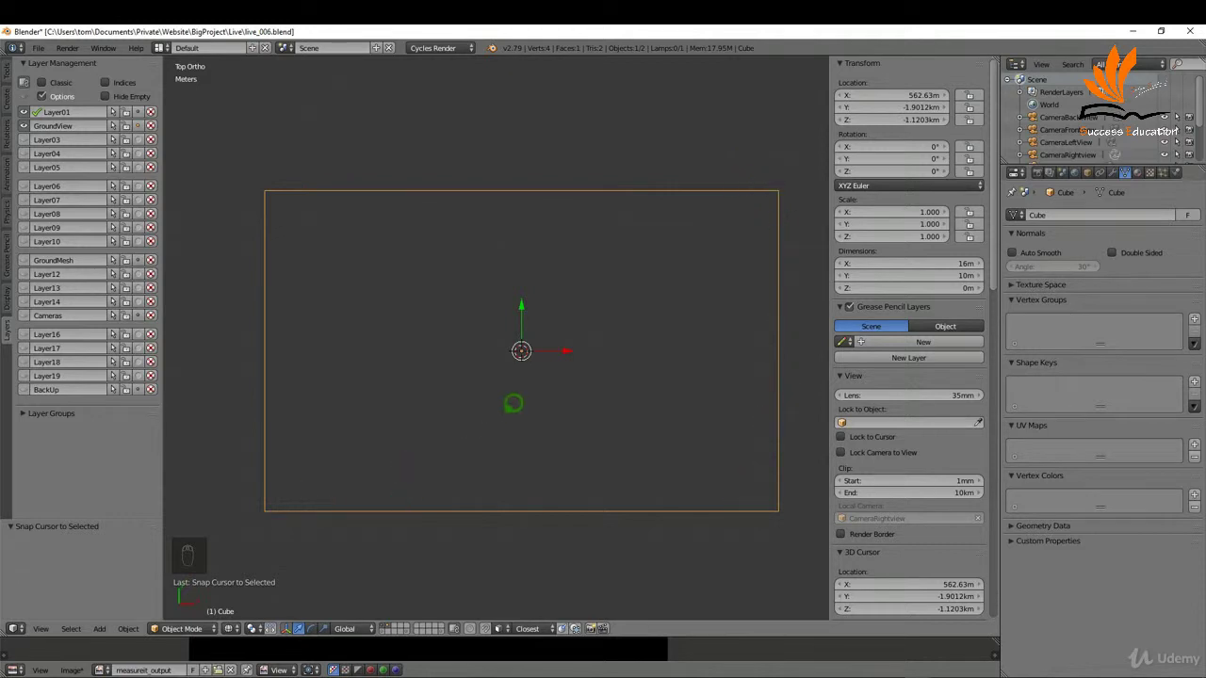
Add a plane at the cursor and set its X and Y dimensions to 300mm
key("shift+a")
left_click(565, 413)
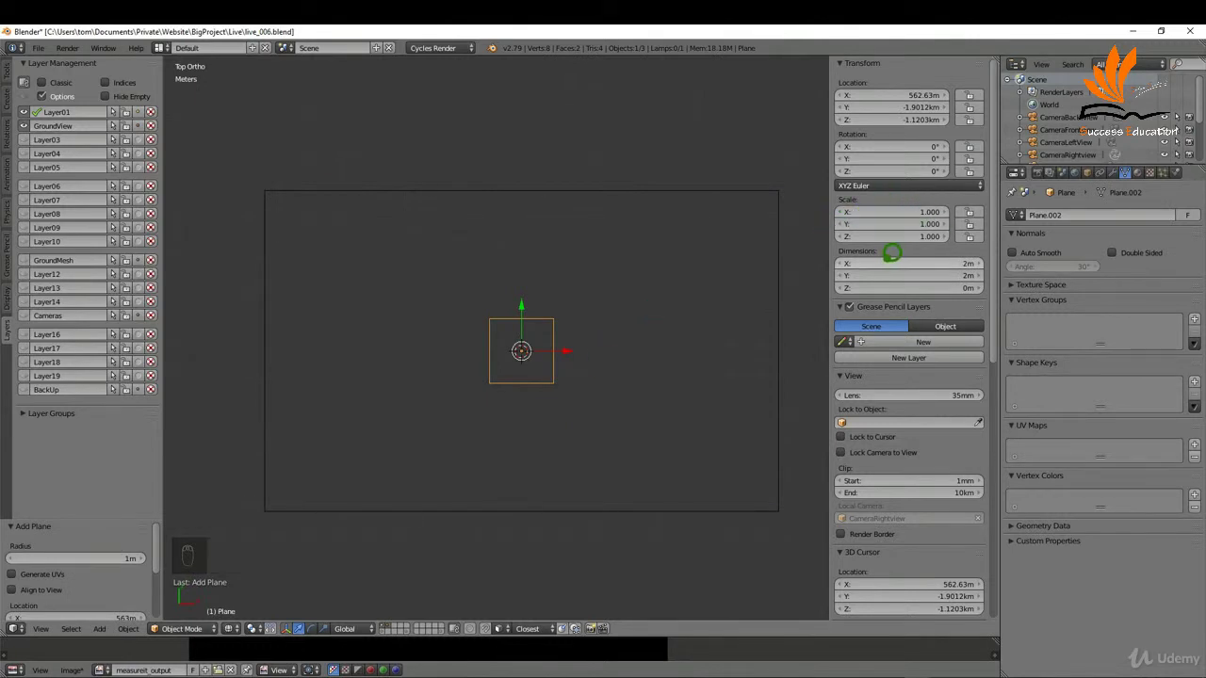
left_click(886, 263)
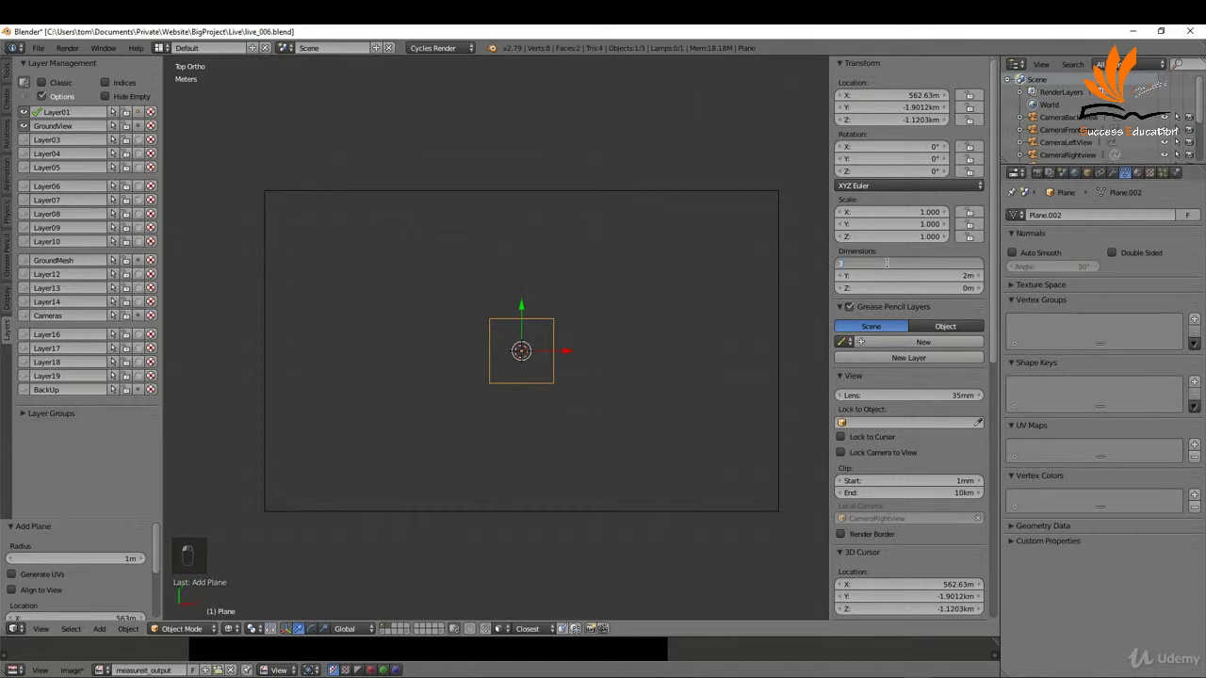
type("0cmm")
key("Tab")
type("3")
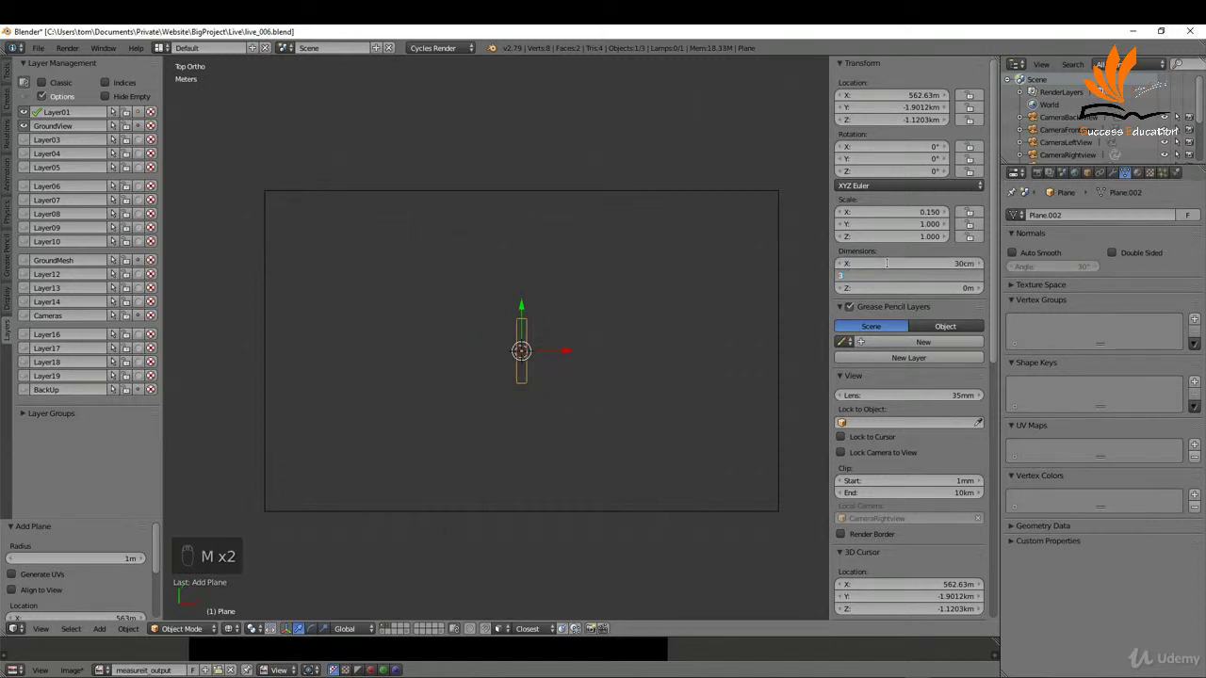
type("00mm")
key("Return")
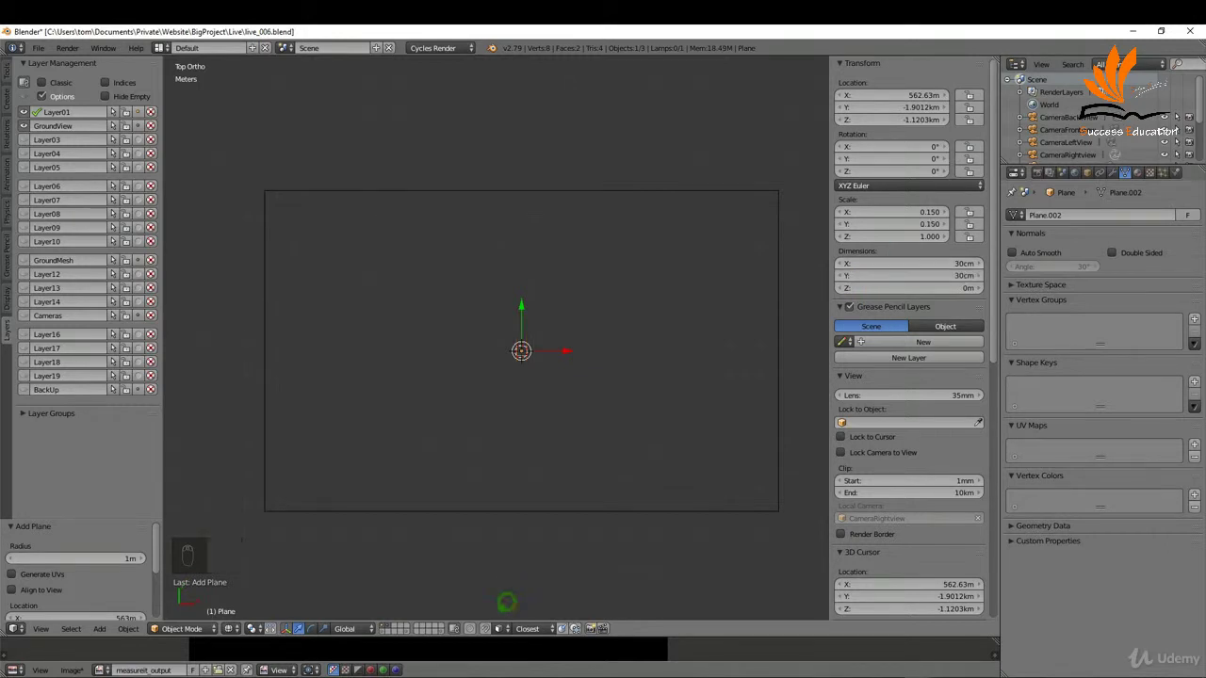
Enable vertex snapping and move the 30 cm square onto the template's bottom-left corner
left_click(507, 624)
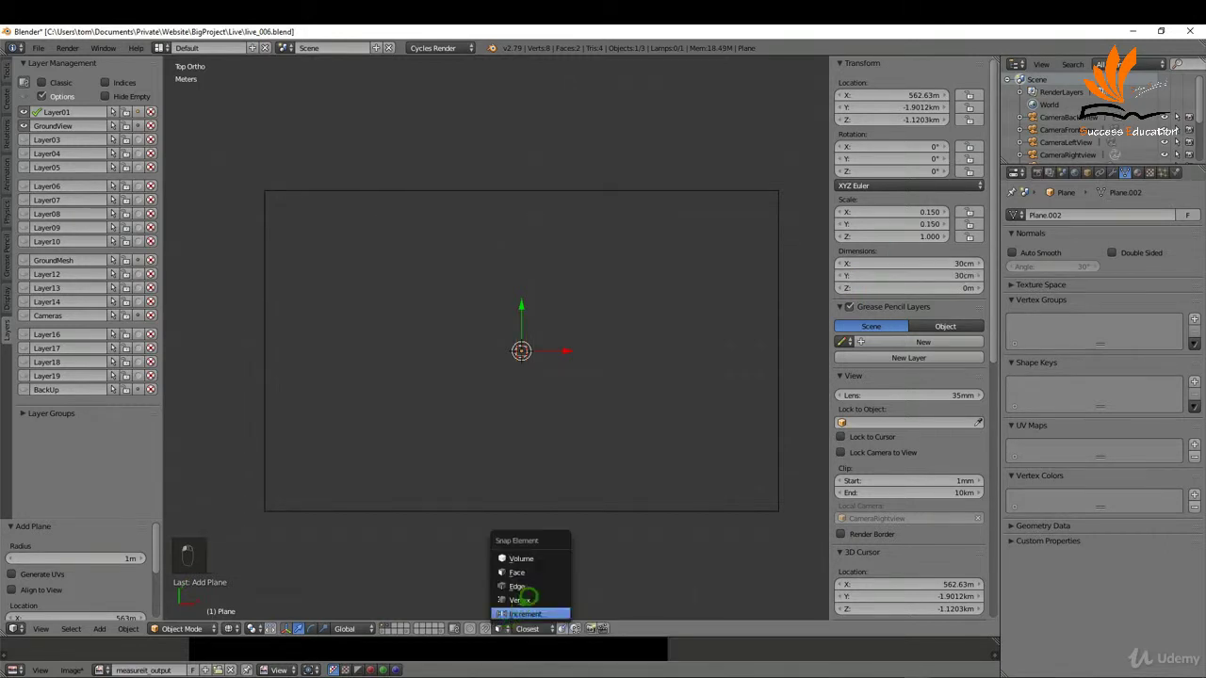
left_click(530, 597)
key("g")
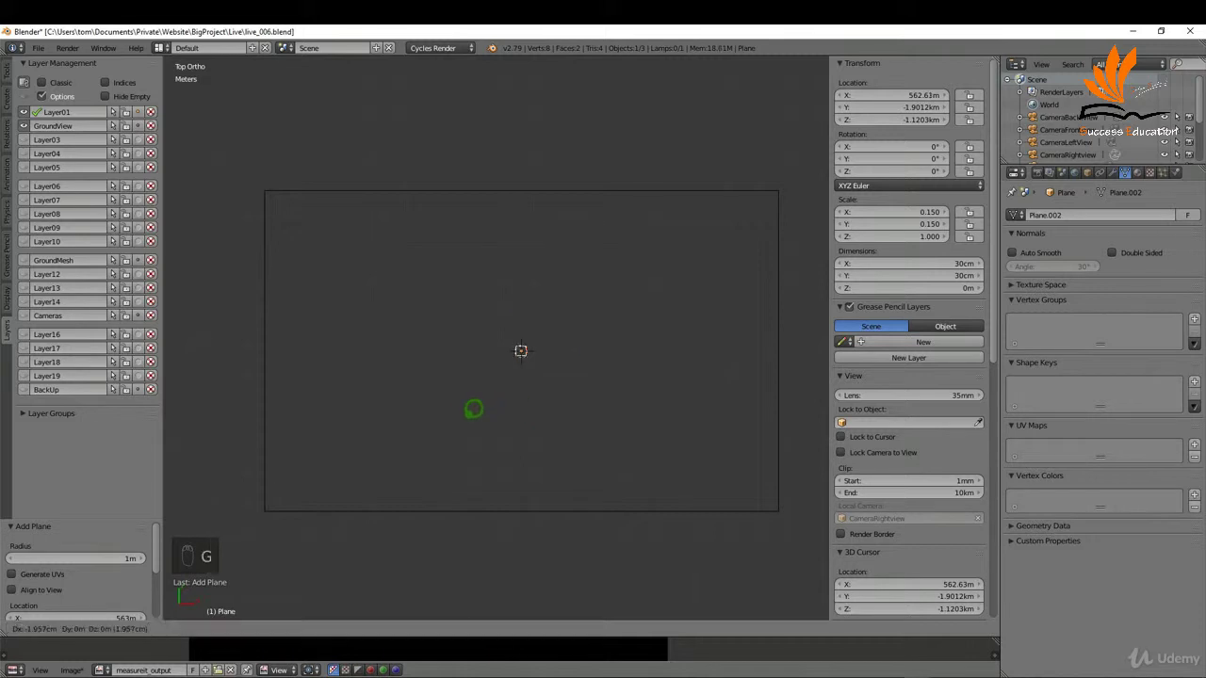
left_click(273, 501)
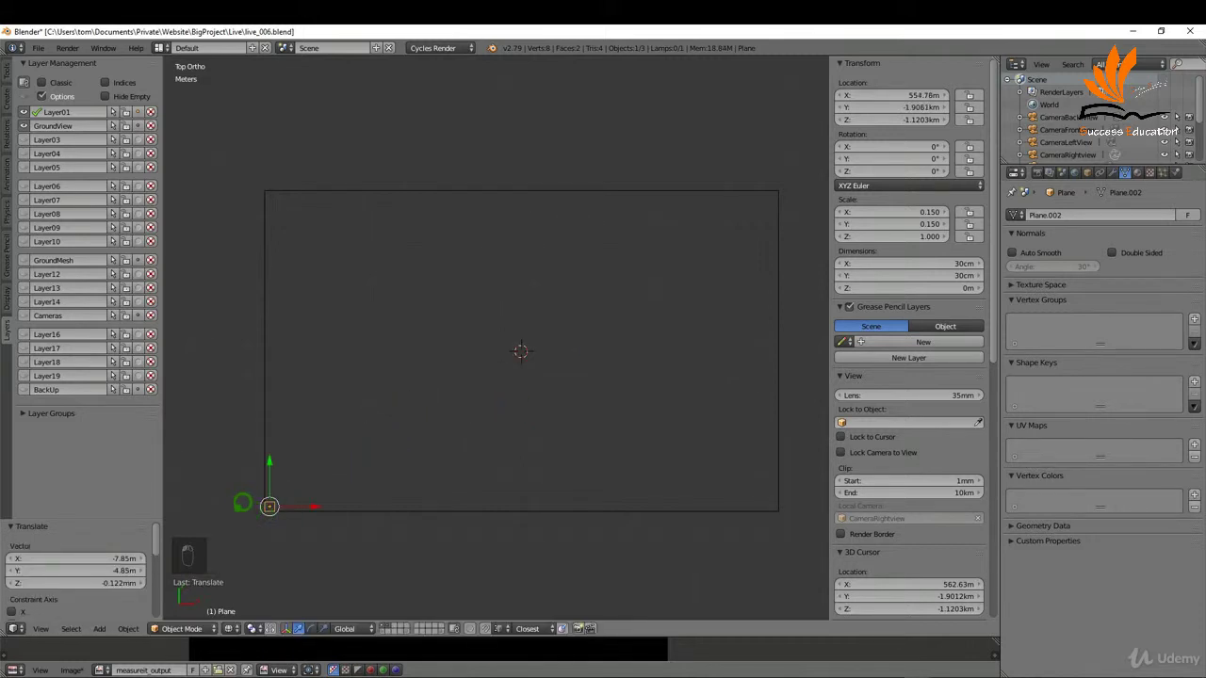
scroll(250, 493, "up", 1)
scroll(273, 431, "up", 1)
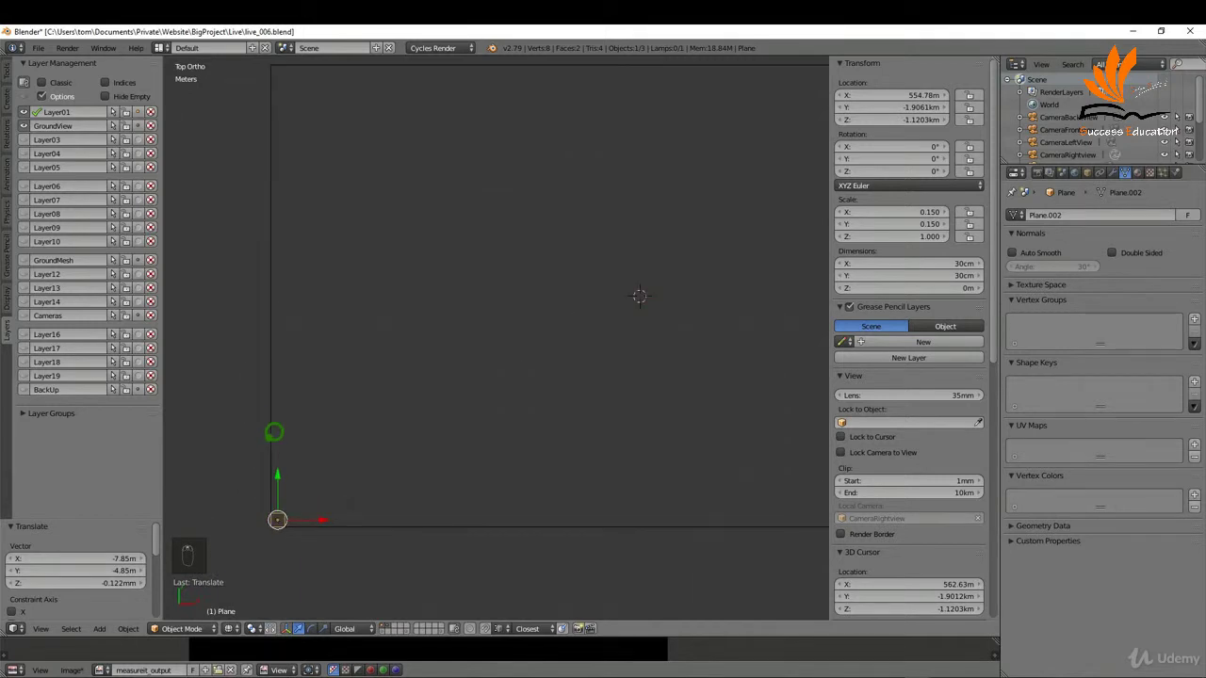
middle_click_drag(280, 409, 288, 437, "shift")
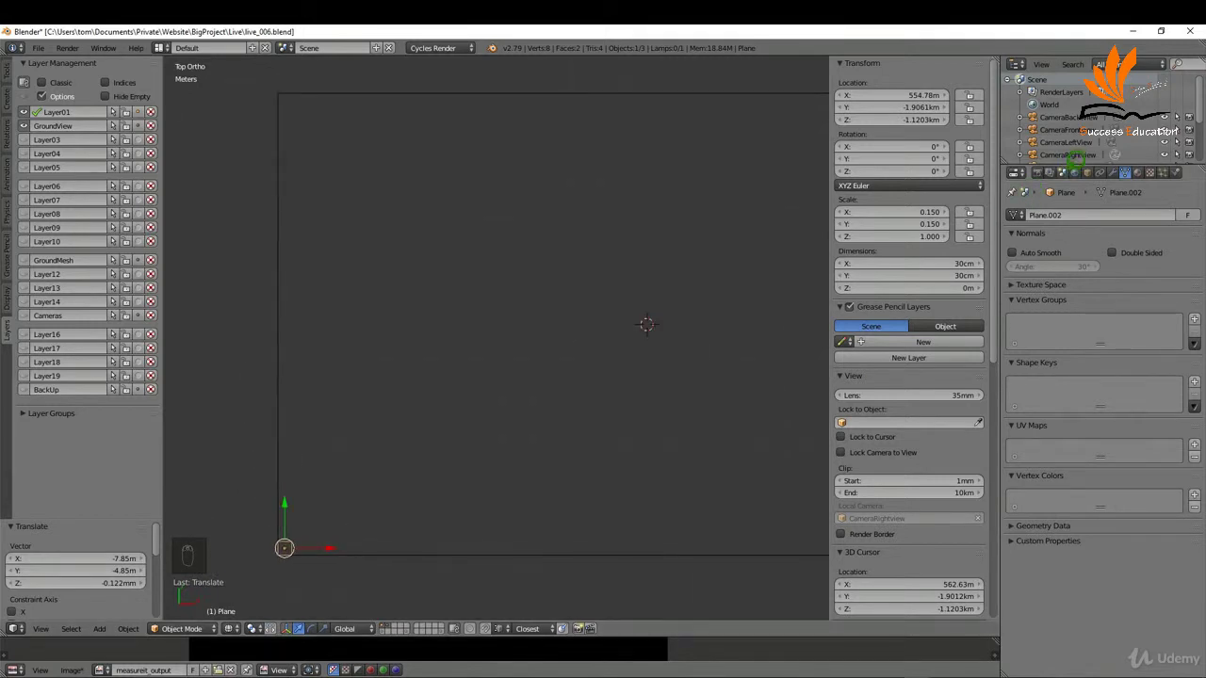
Rename Plane.002 to GroundFloor in the enlarged Outliner and go to Edit Mode
left_click_drag(1069, 165, 1068, 271)
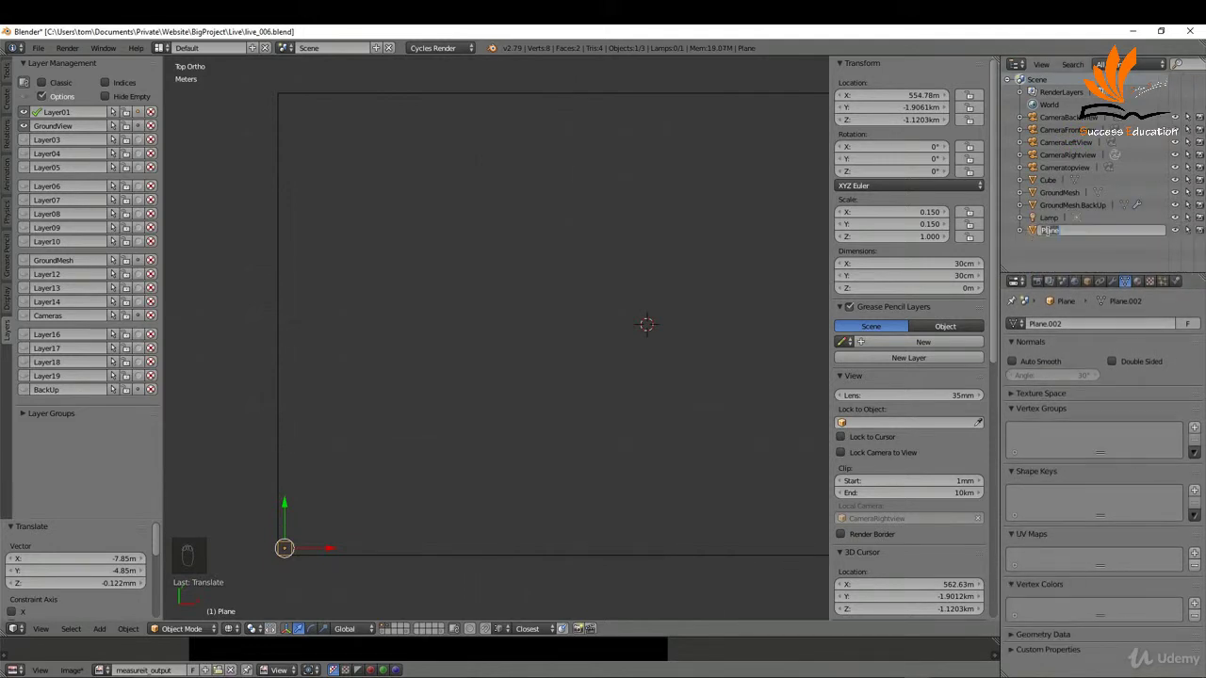
key("Return")
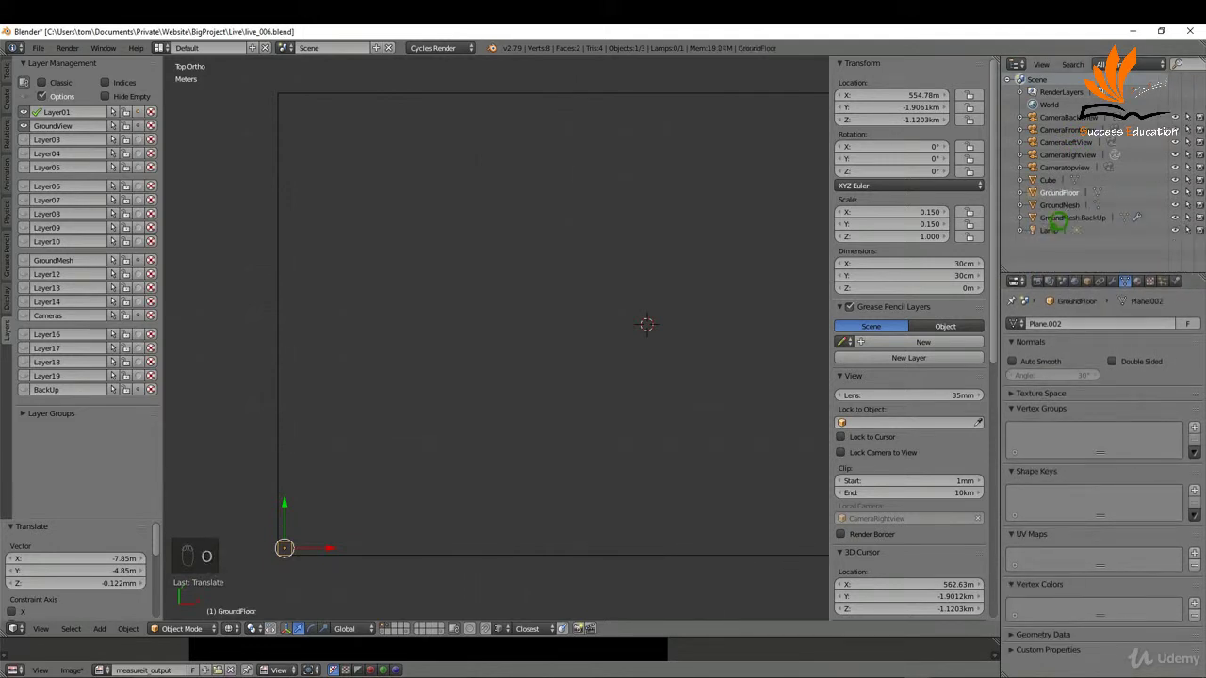
key("Tab")
Switch to vertex editing and select the square's two top corner vertices
left_click(447, 471)
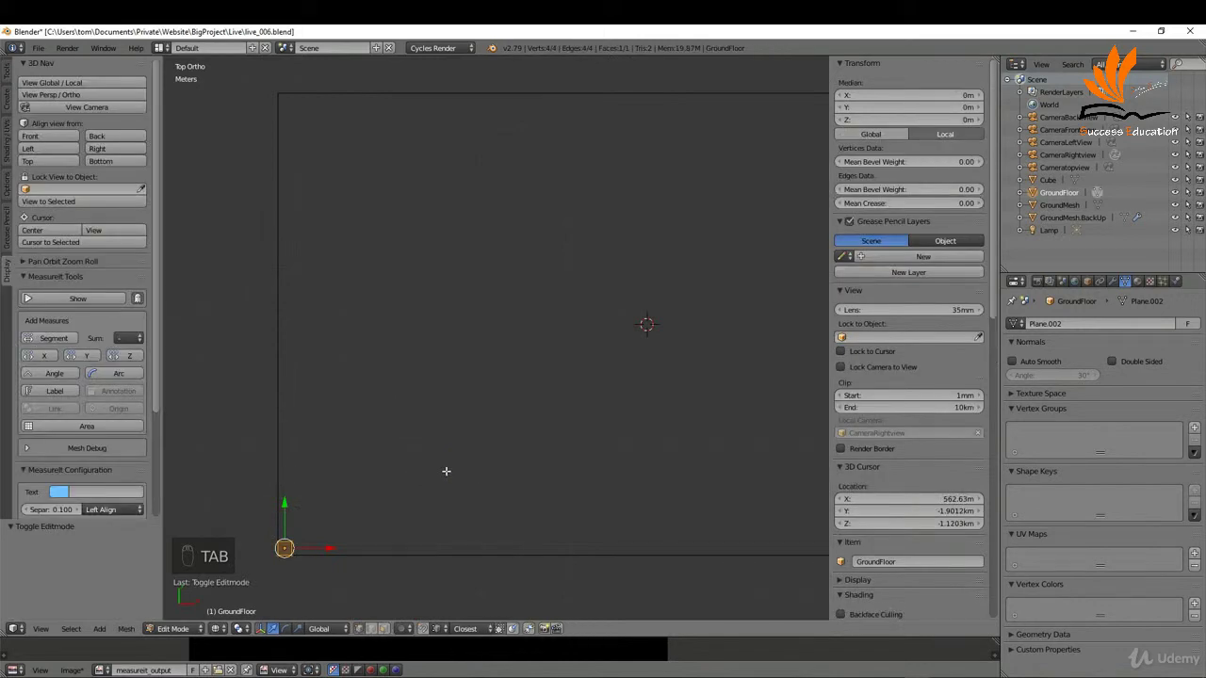
right_click(272, 539)
scroll(282, 541, "up", 2)
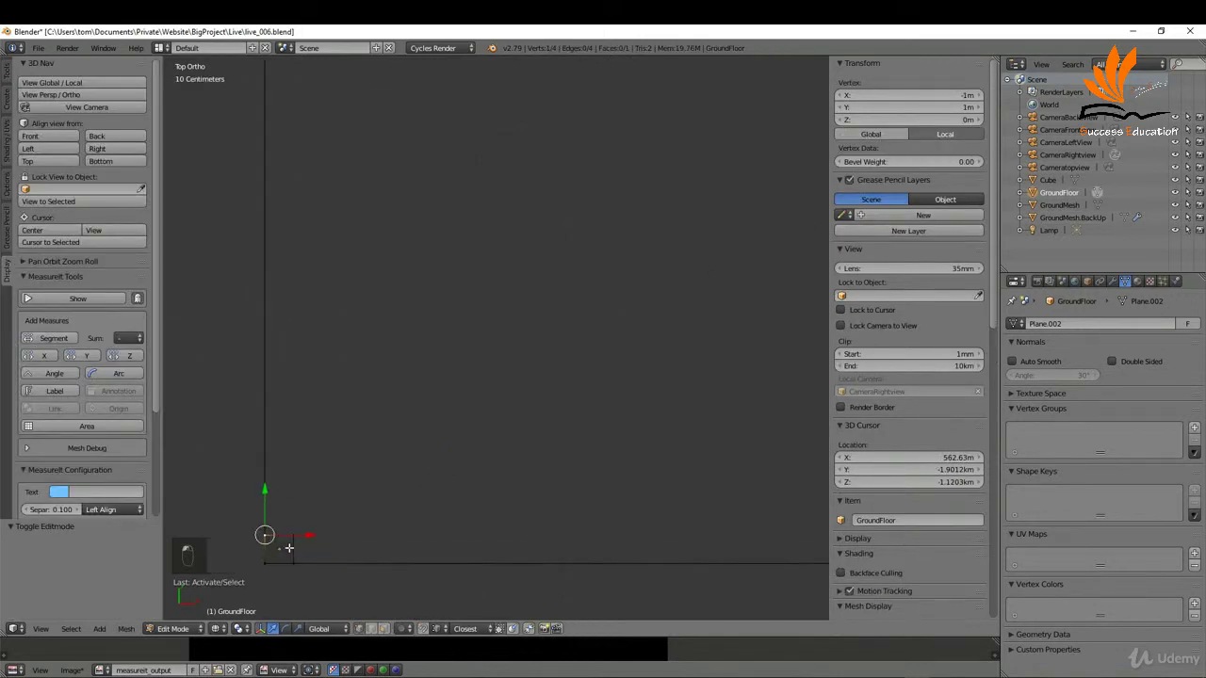
scroll(295, 540, "up", 4)
right_click(301, 521, "shift")
scroll(386, 543, "down", 8)
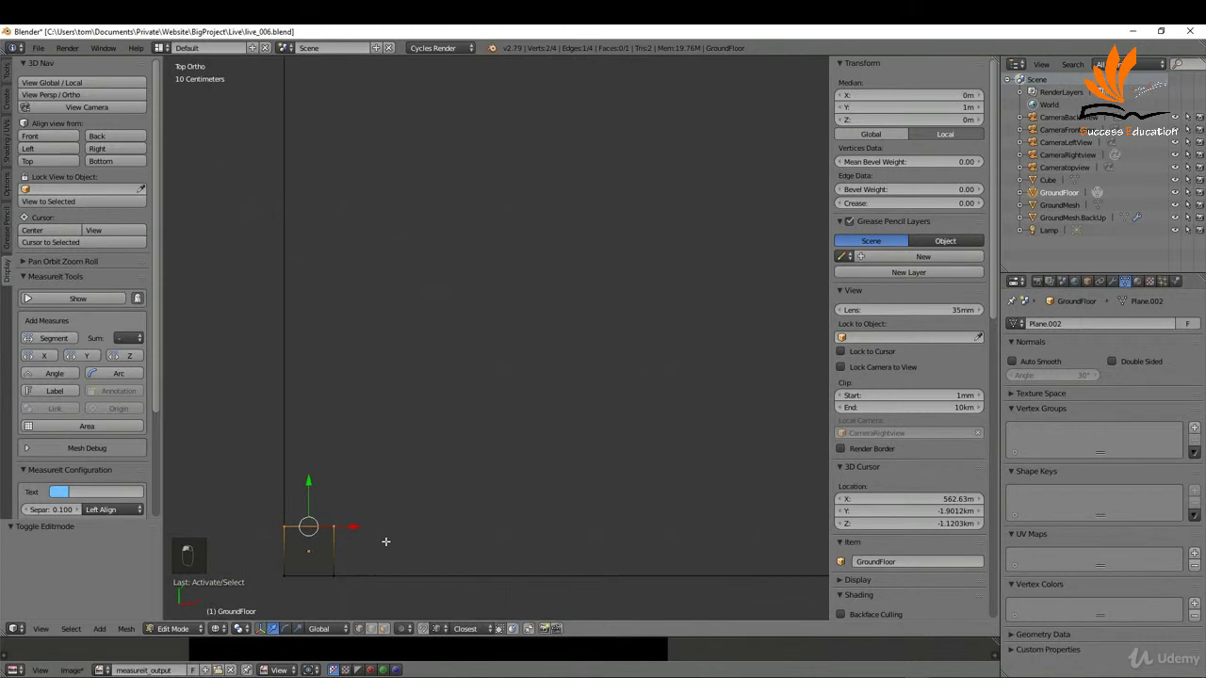
scroll(386, 543, "down", 3)
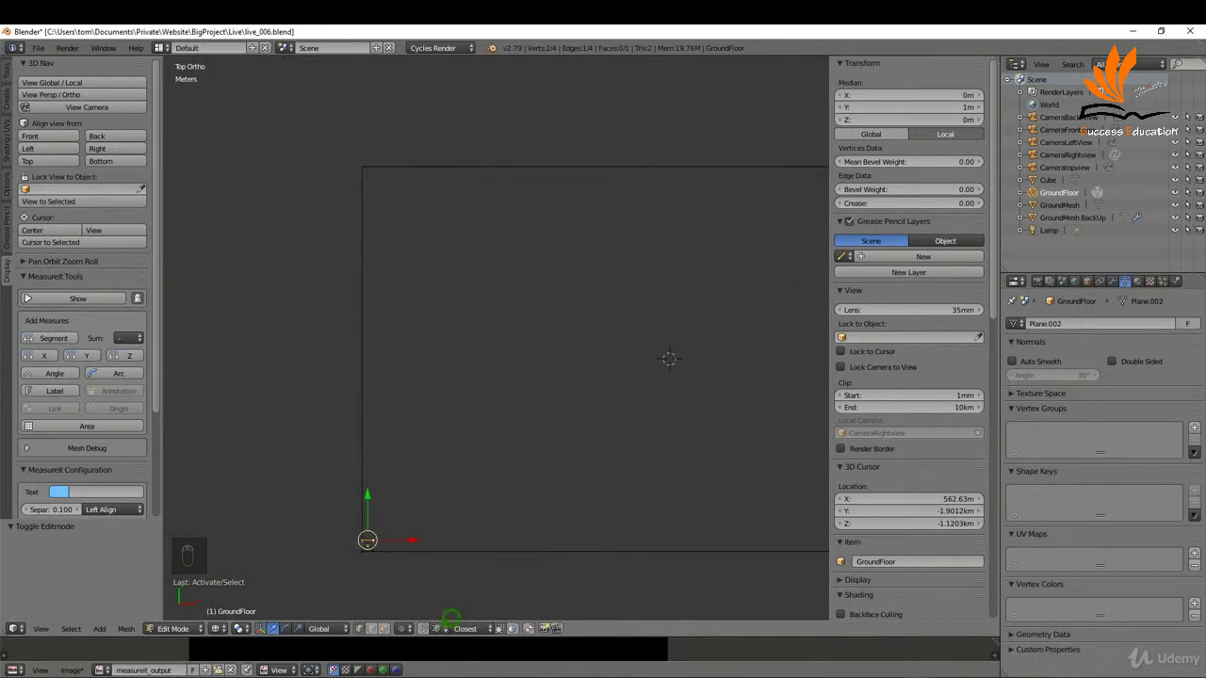
Extrude the top edge 9 m along Y up the template's left side
left_click(452, 619)
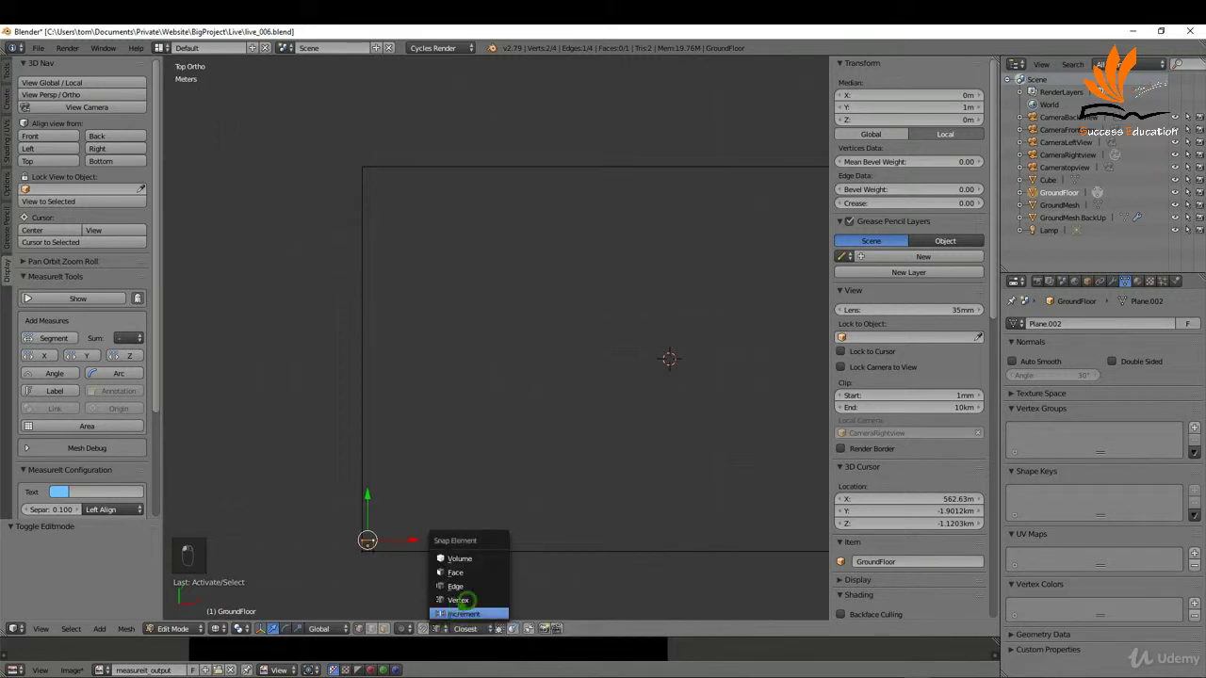
left_click(462, 610)
key("e")
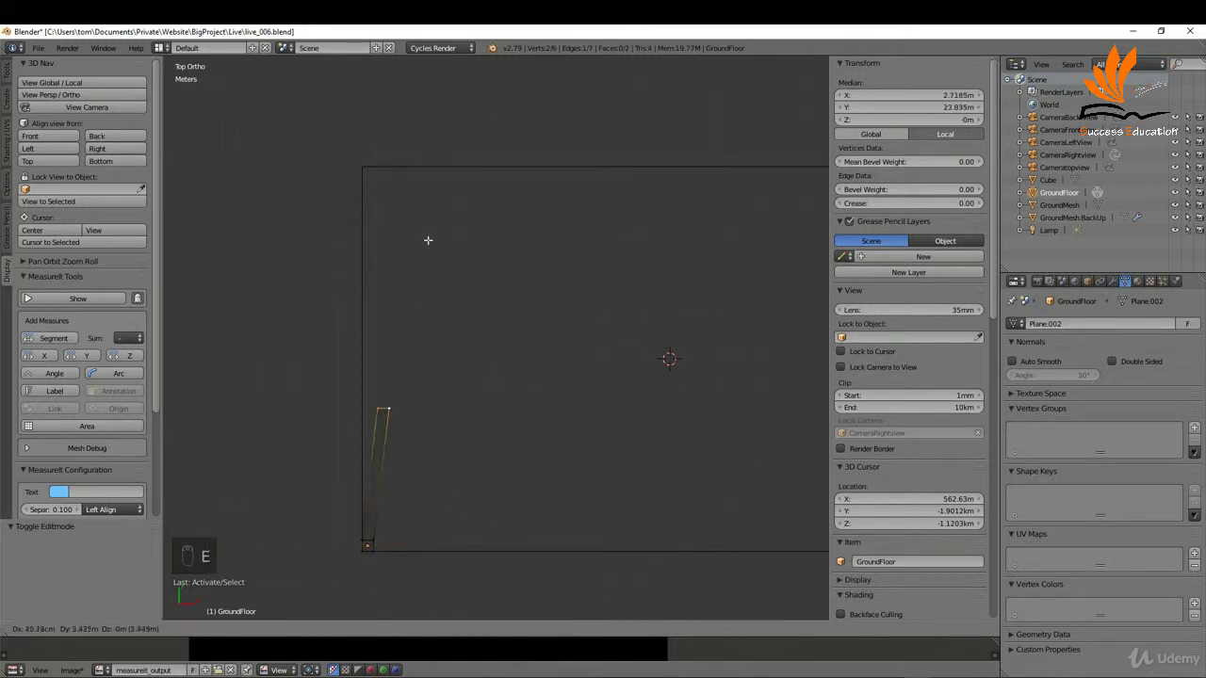
middle_click(406, 187)
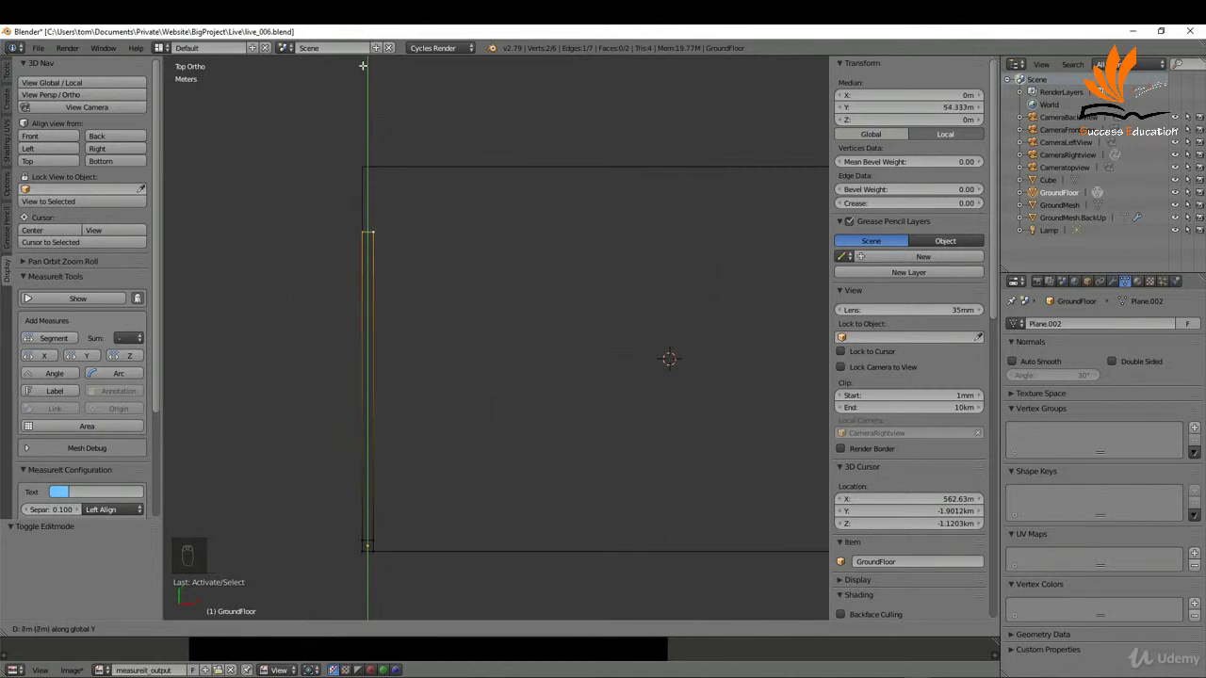
left_click(359, 582)
scroll(409, 250, "up", 5)
scroll(419, 200, "up", 1)
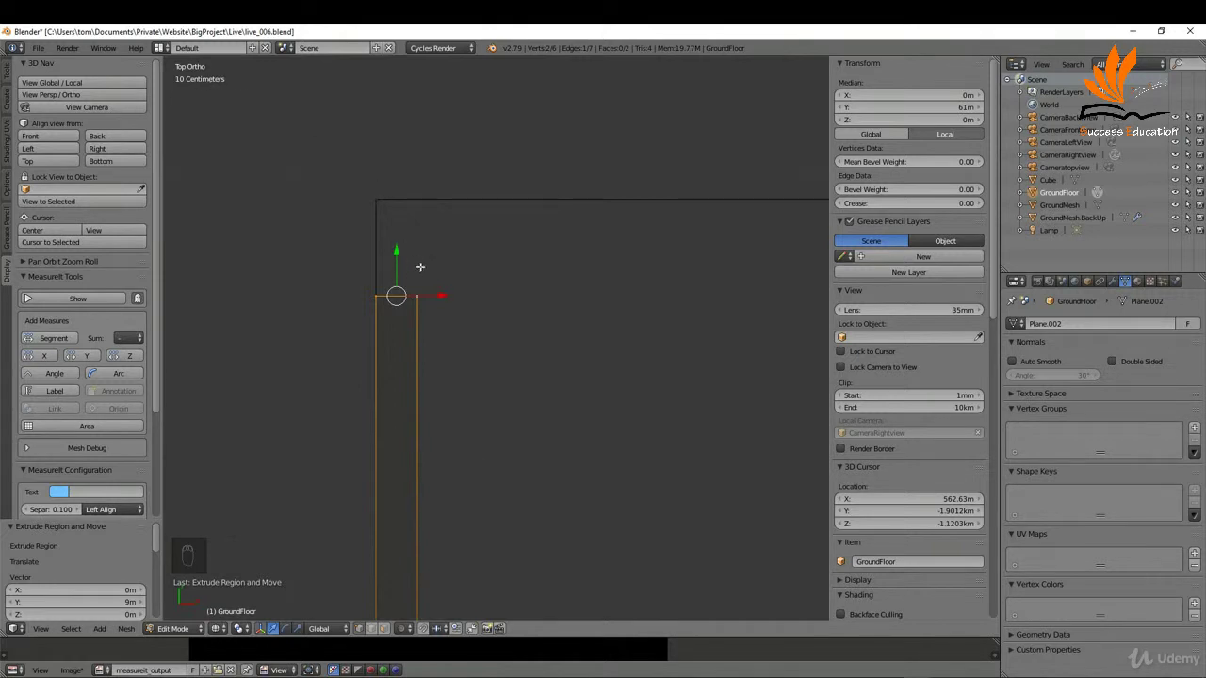
Raise the strip's top edge 40cm on Y, then extrude it 30cm past the template's top
key("g")
key("y")
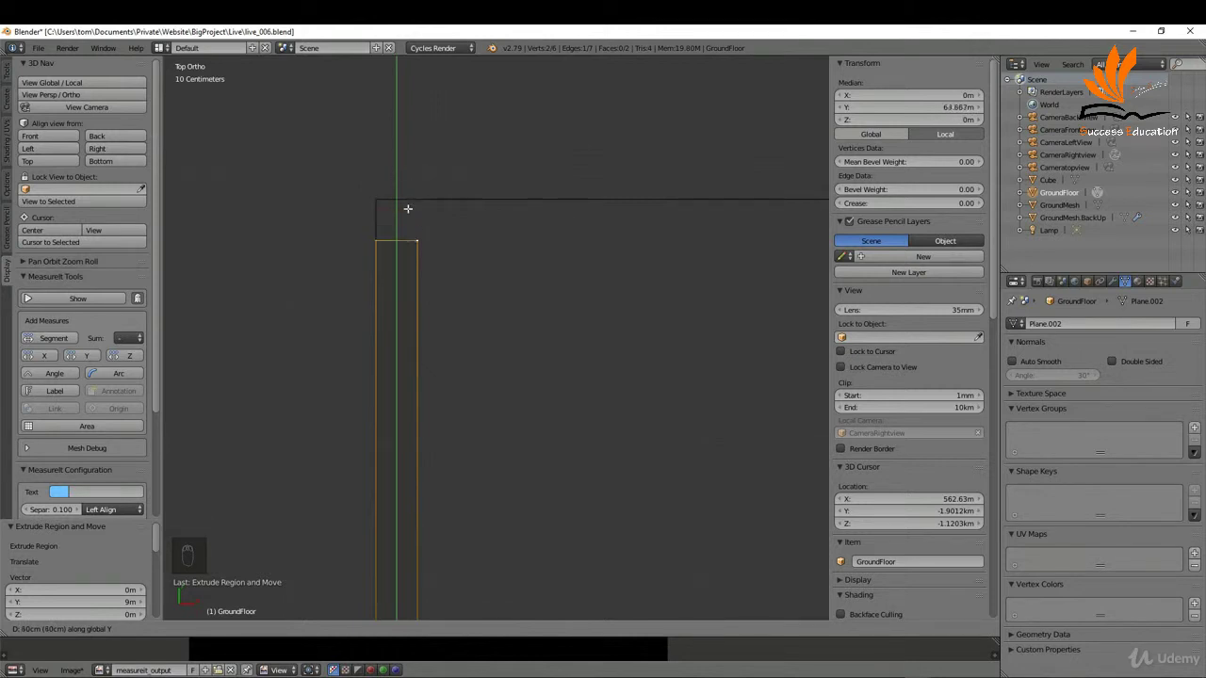
left_click(408, 208)
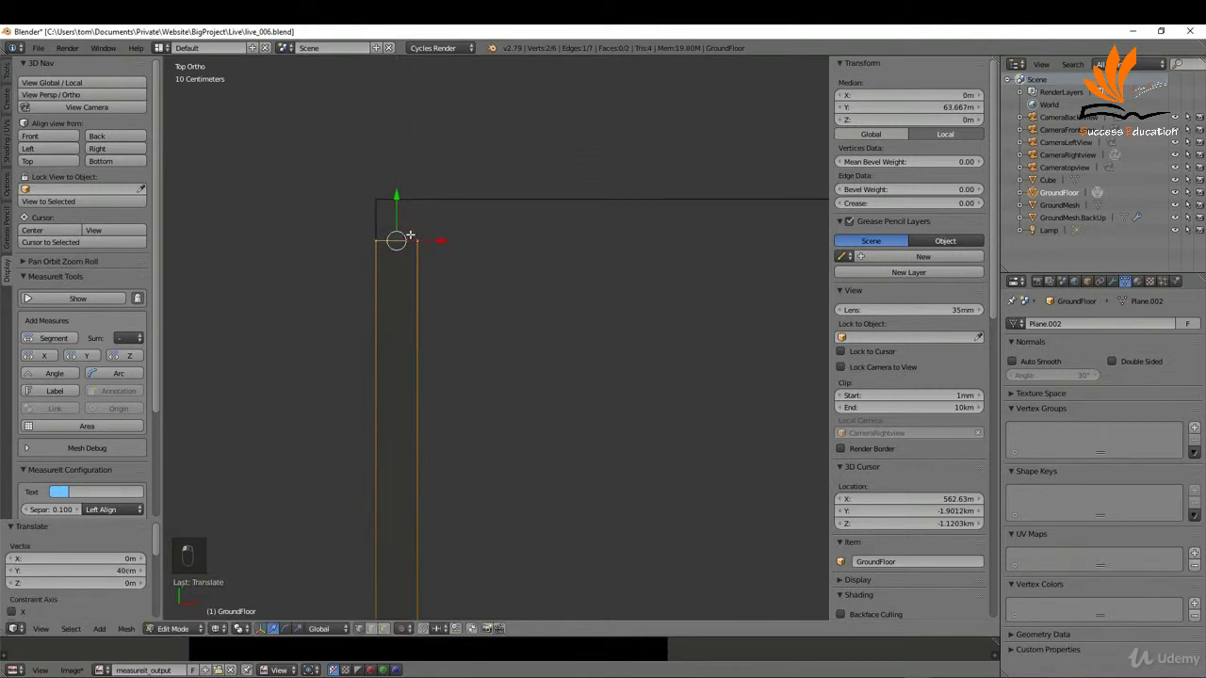
key("e")
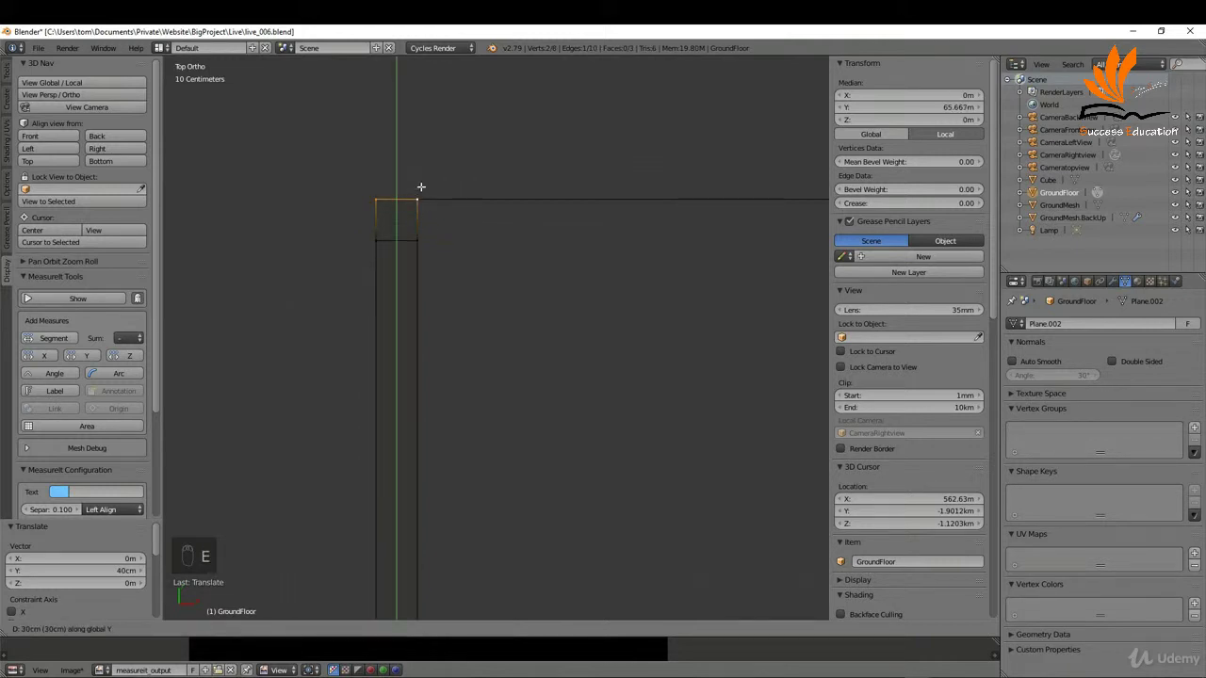
left_click(418, 189)
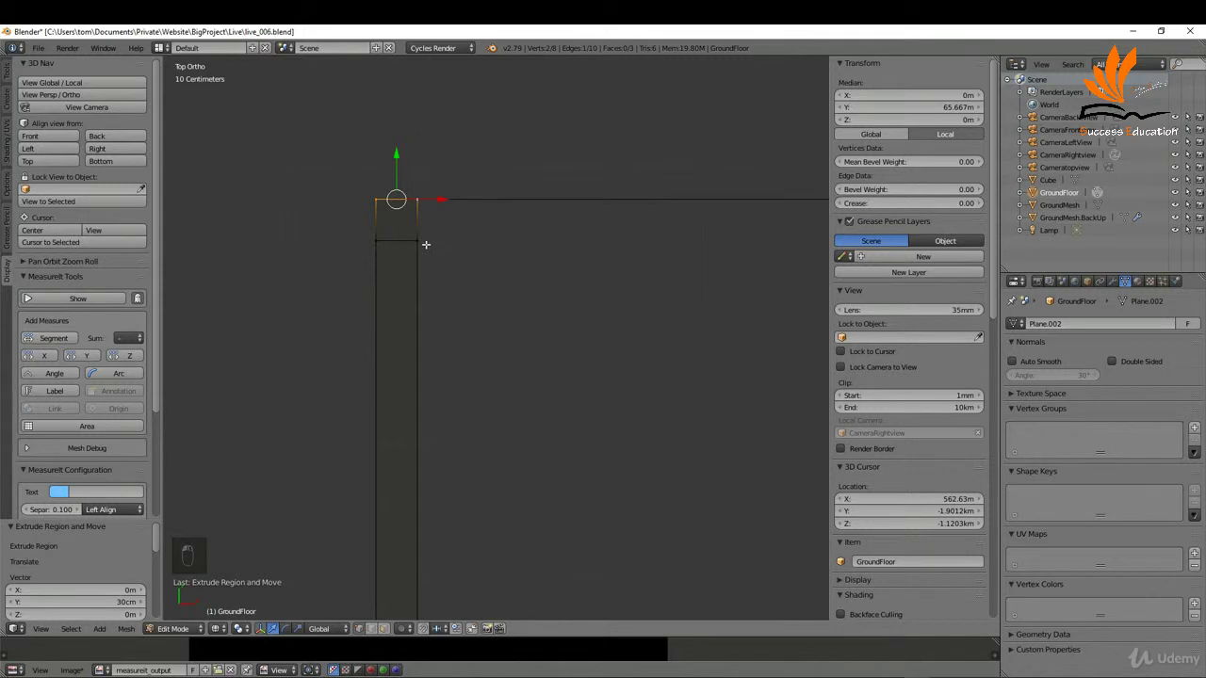
Extrude the strip's right-hand edge 15m along the template's top edge
right_click(425, 244)
scroll(269, 223, "down", 8)
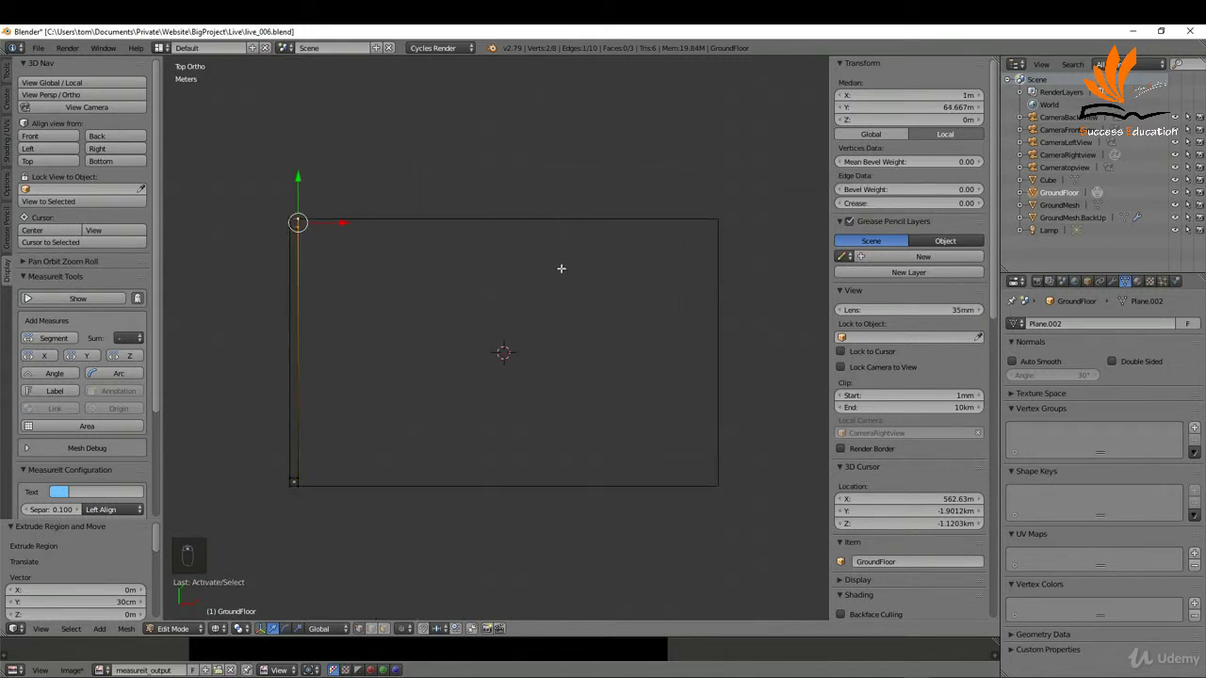
key("e")
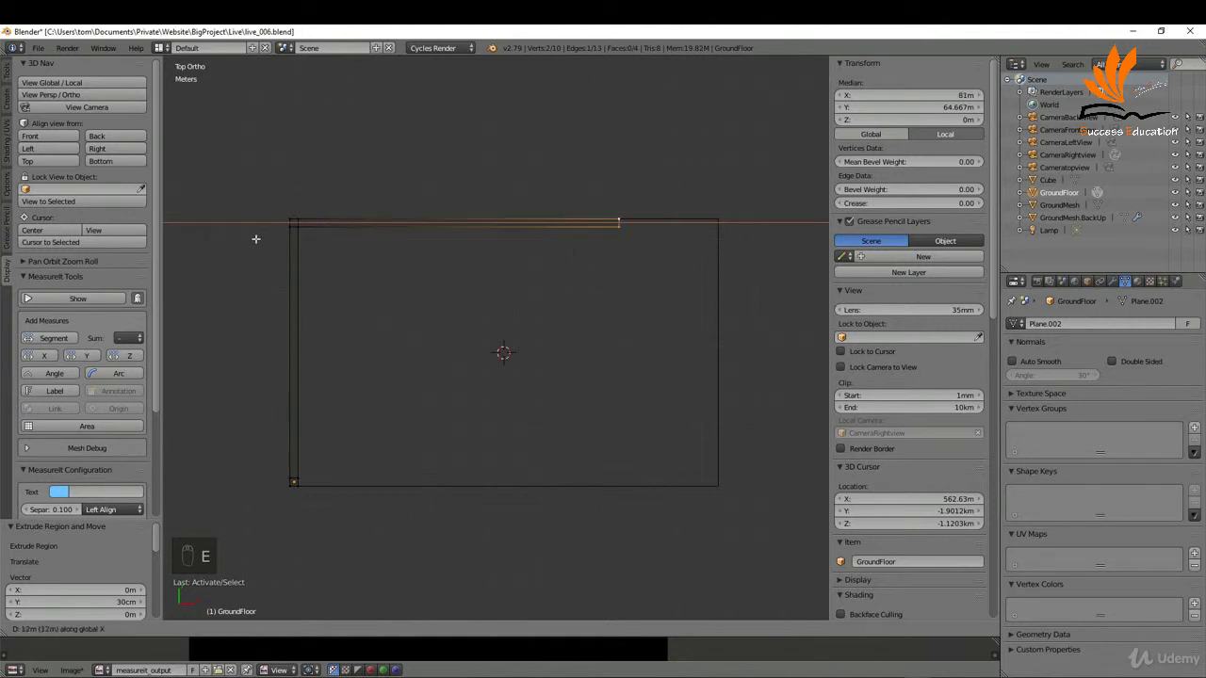
left_click(315, 234)
scroll(720, 219, "up", 5)
scroll(709, 228, "up", 3)
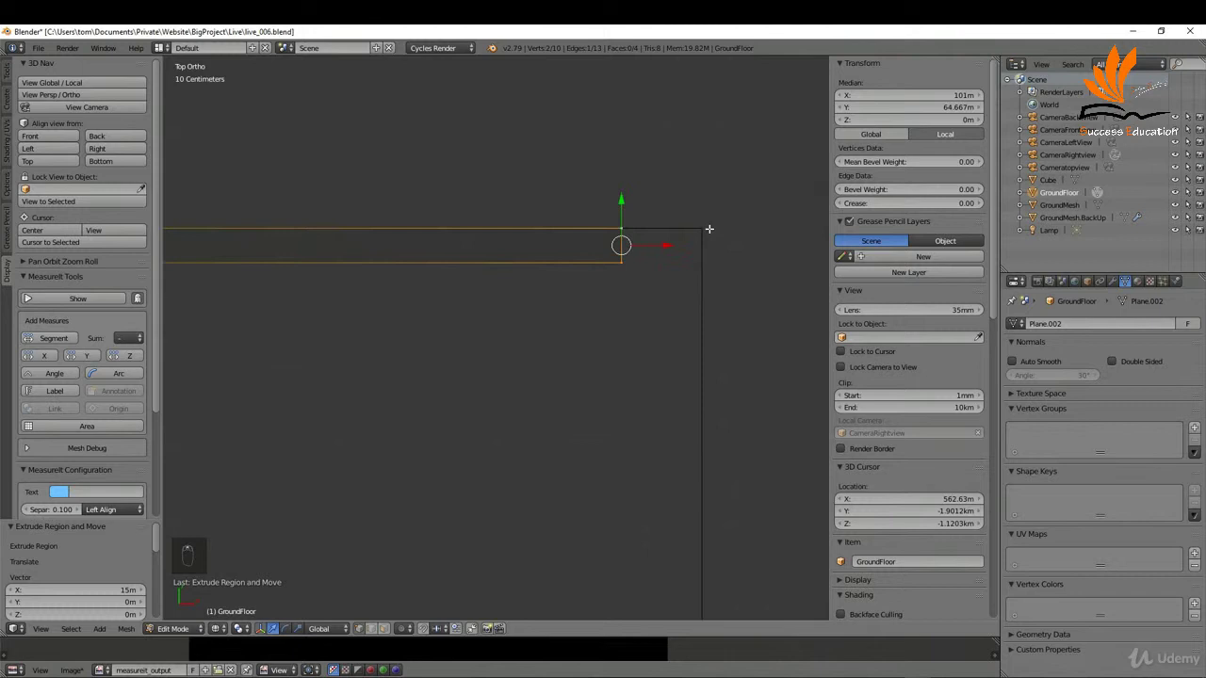
Move the wall's end edge 40cm right on X and extrude it another 30cm
key("g")
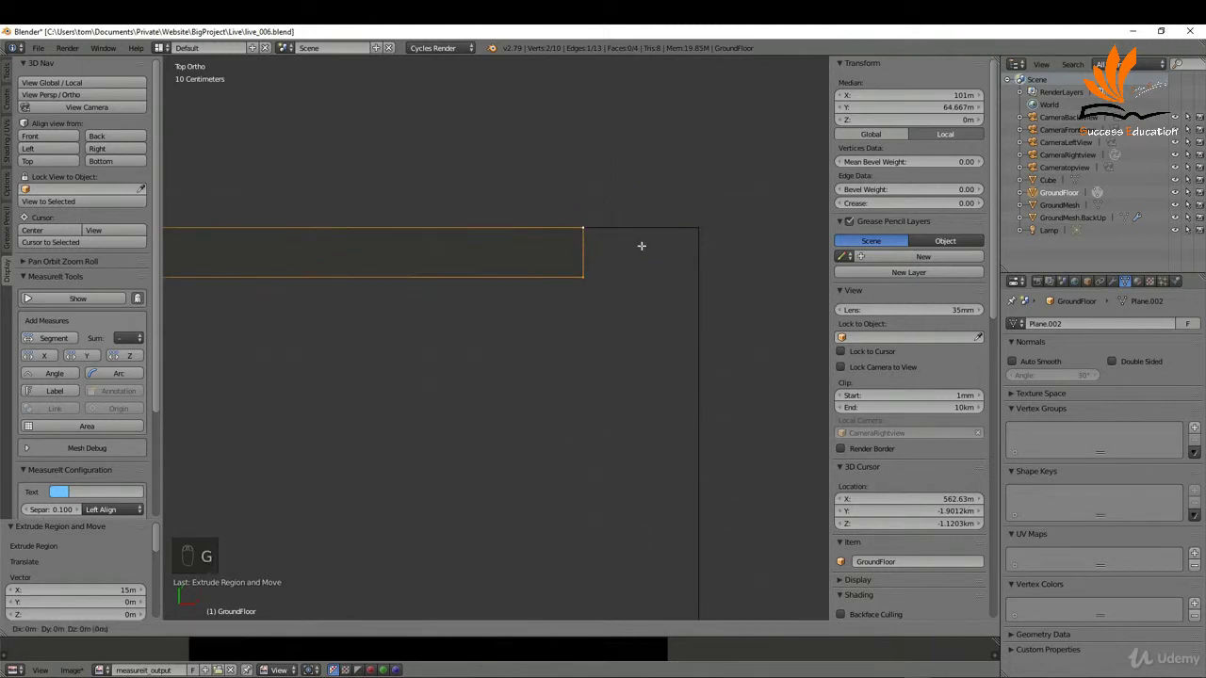
key("x")
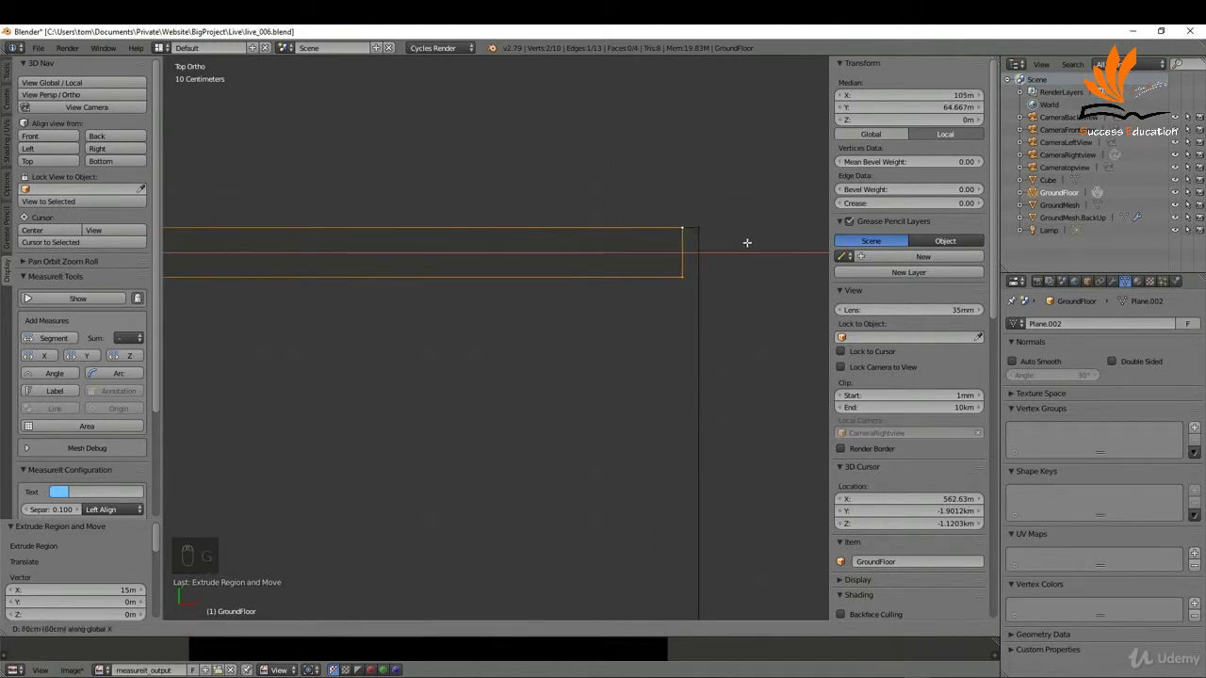
left_click(709, 239)
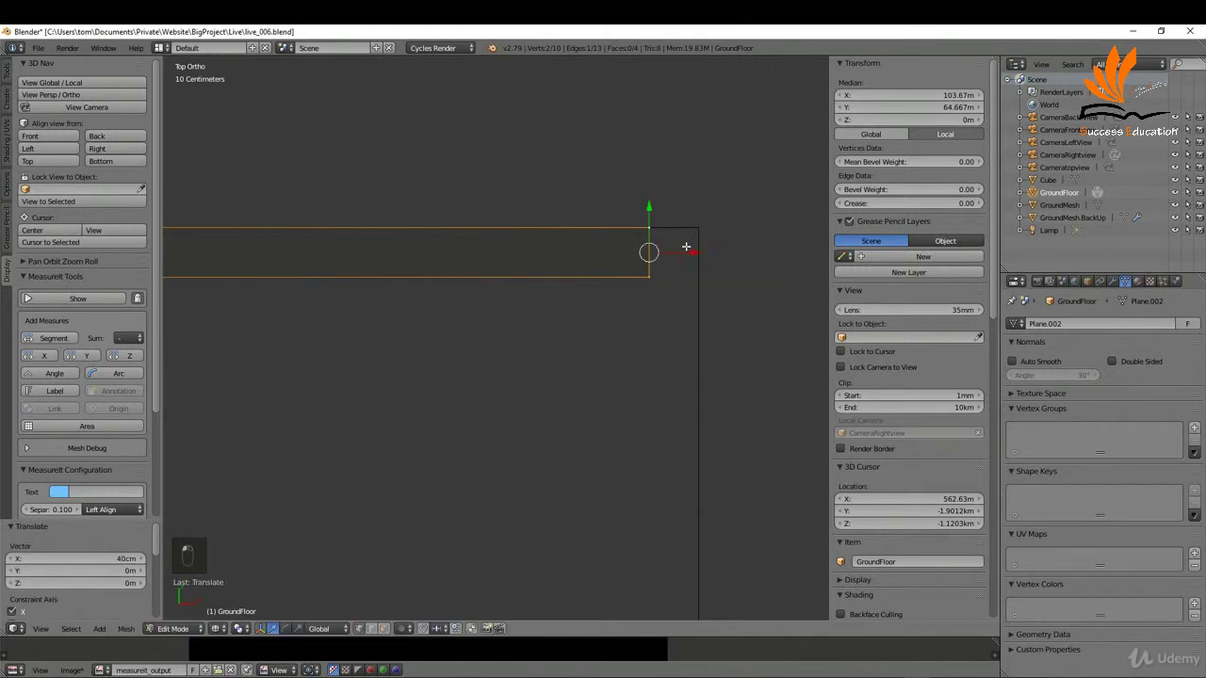
key("e")
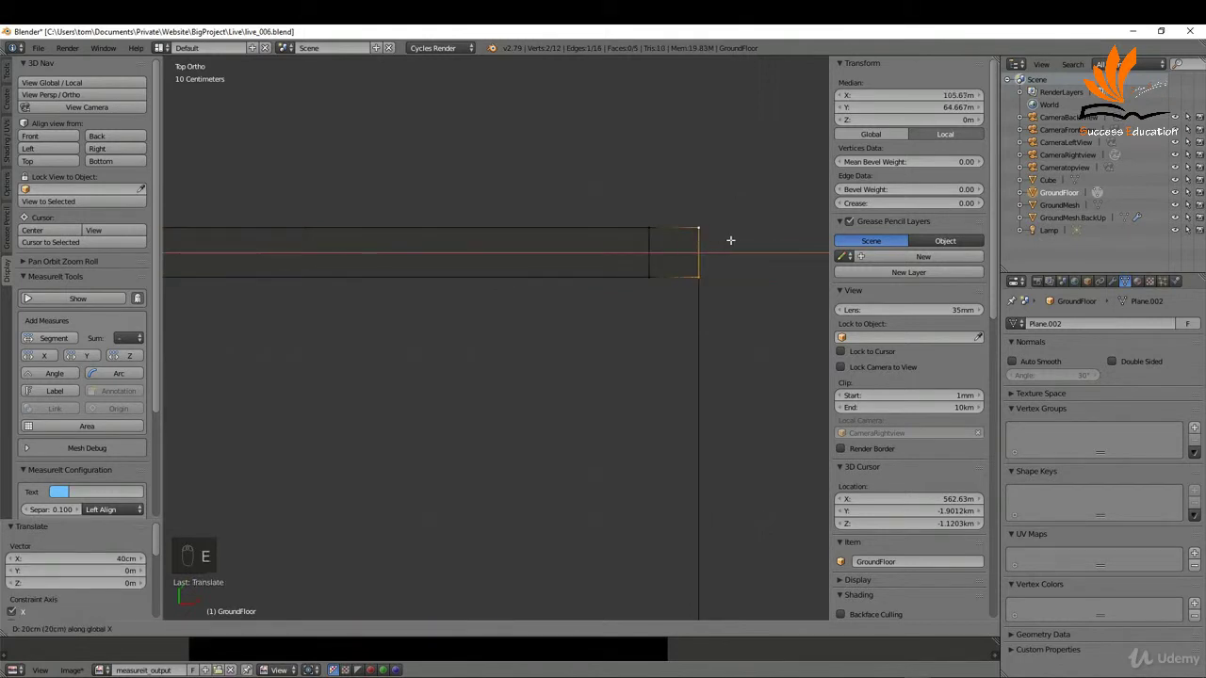
left_click(733, 240)
Select the two lower corner vertices at the top-right end of the wall
right_click(649, 279)
right_click(701, 291, "shift")
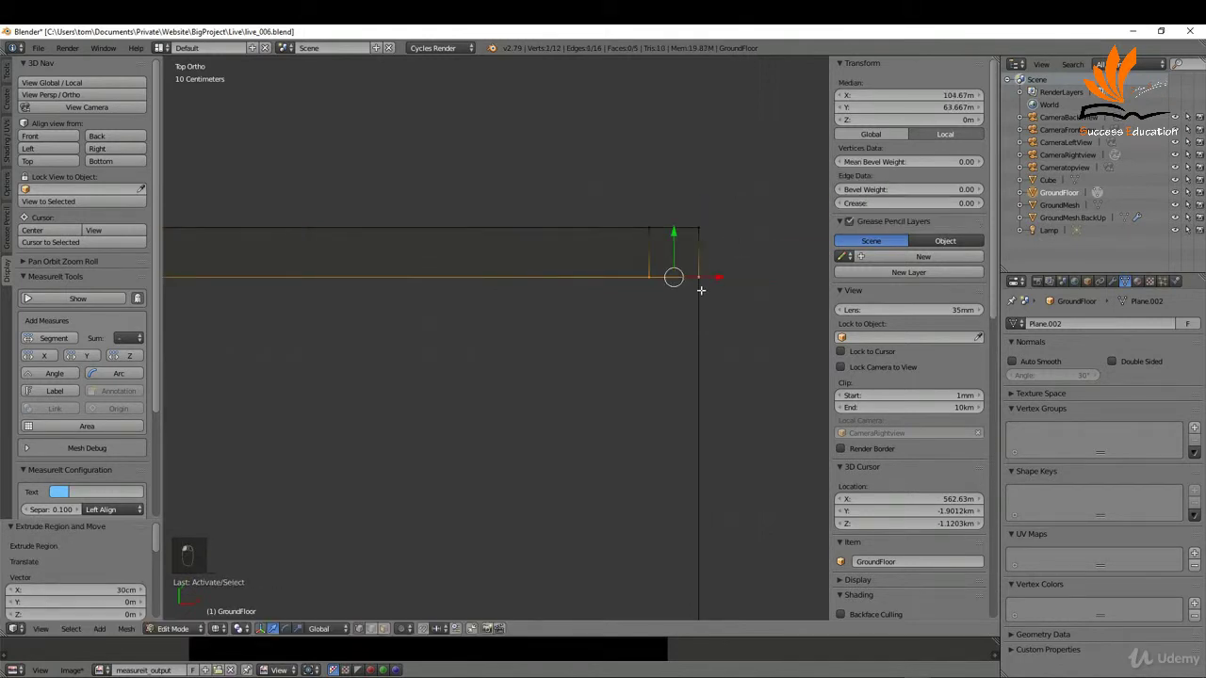
scroll(708, 194, "down", 4)
scroll(641, 147, "down", 2)
scroll(664, 149, "down", 3)
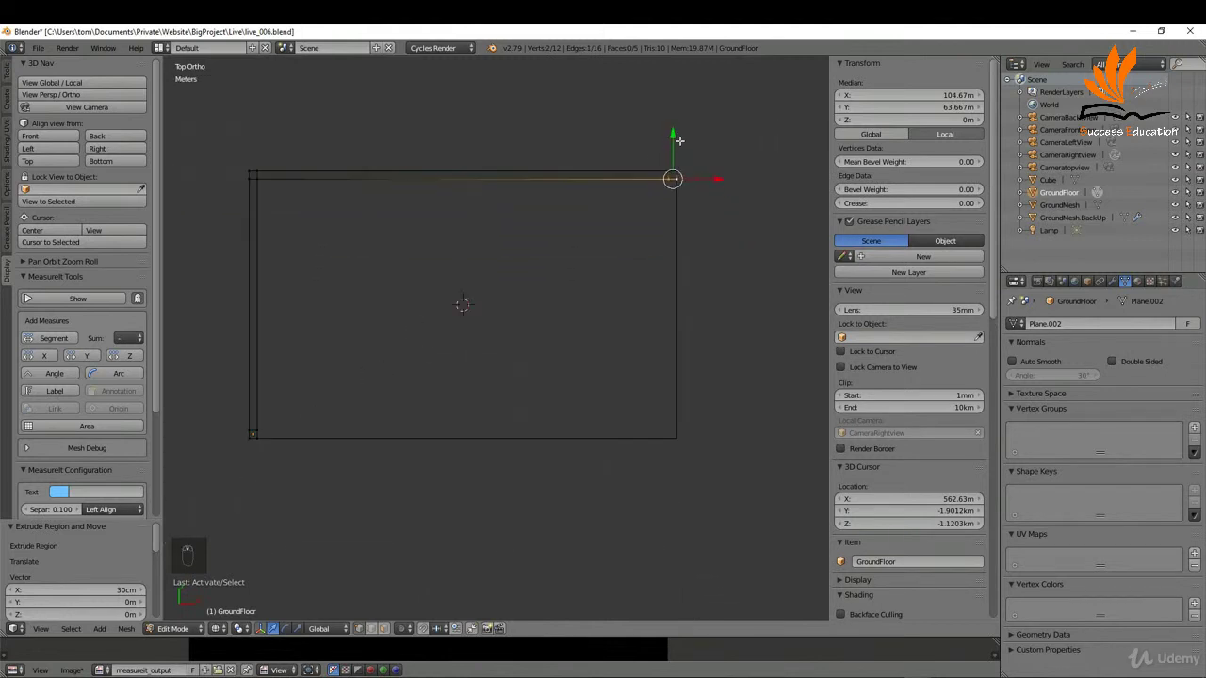
scroll(690, 321, "up", 1)
Extrude the corner edge along Y down the template's right side
key("e")
key("y")
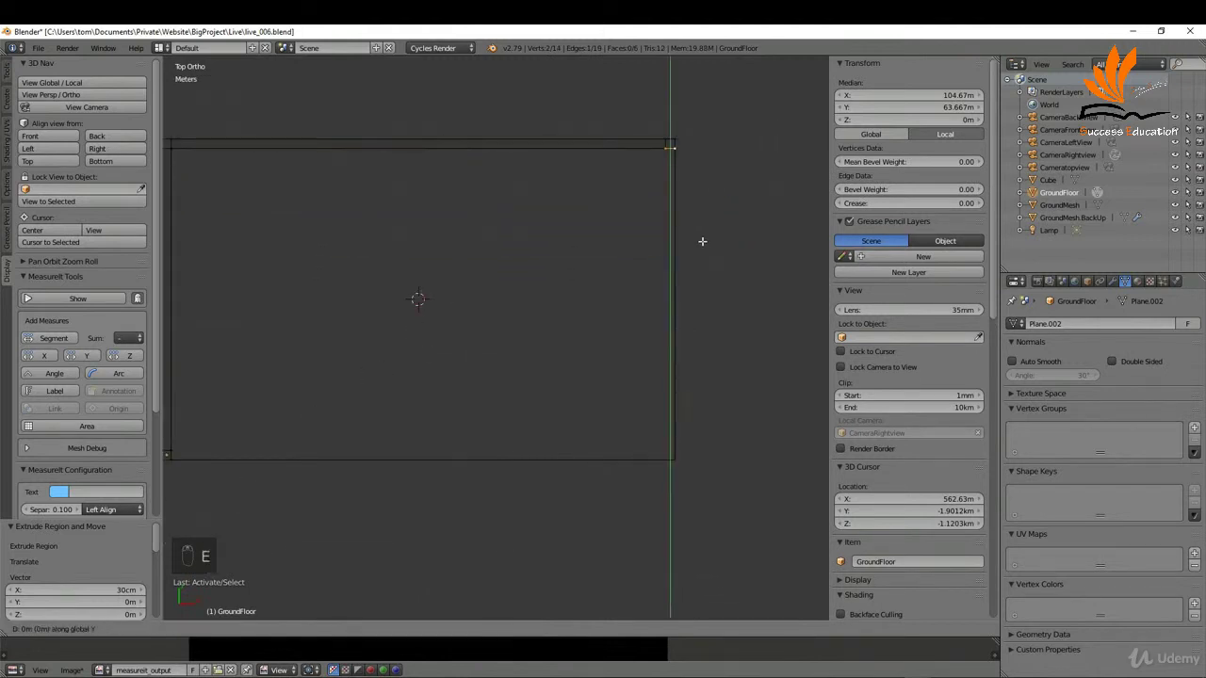
left_click(731, 533)
scroll(667, 459, "up", 10)
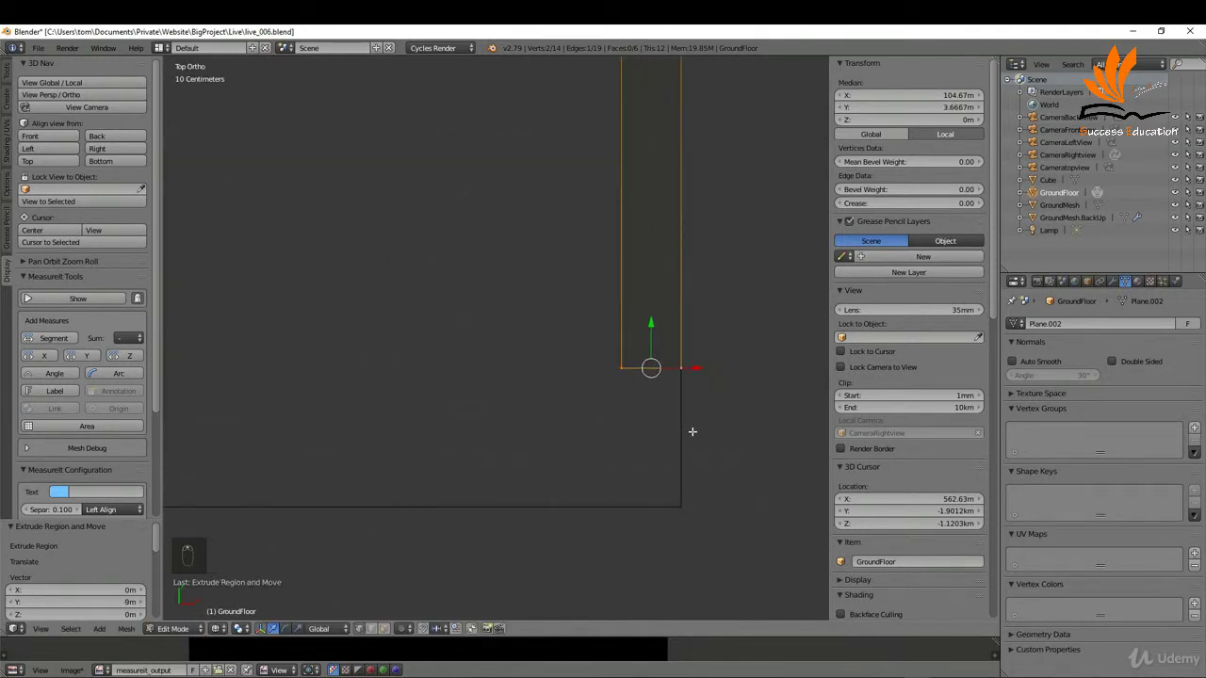
Move the right wall's end edge 40cm down, then extrude it 30cm more on Y
key("g")
key("y")
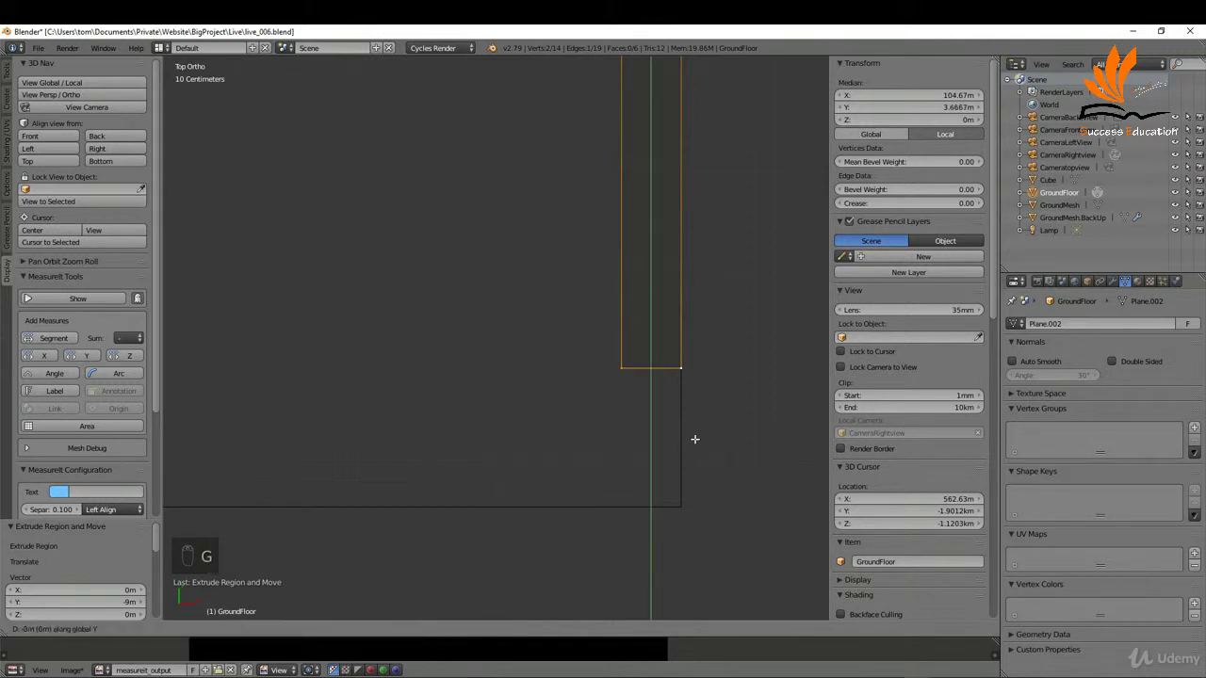
left_click(708, 517)
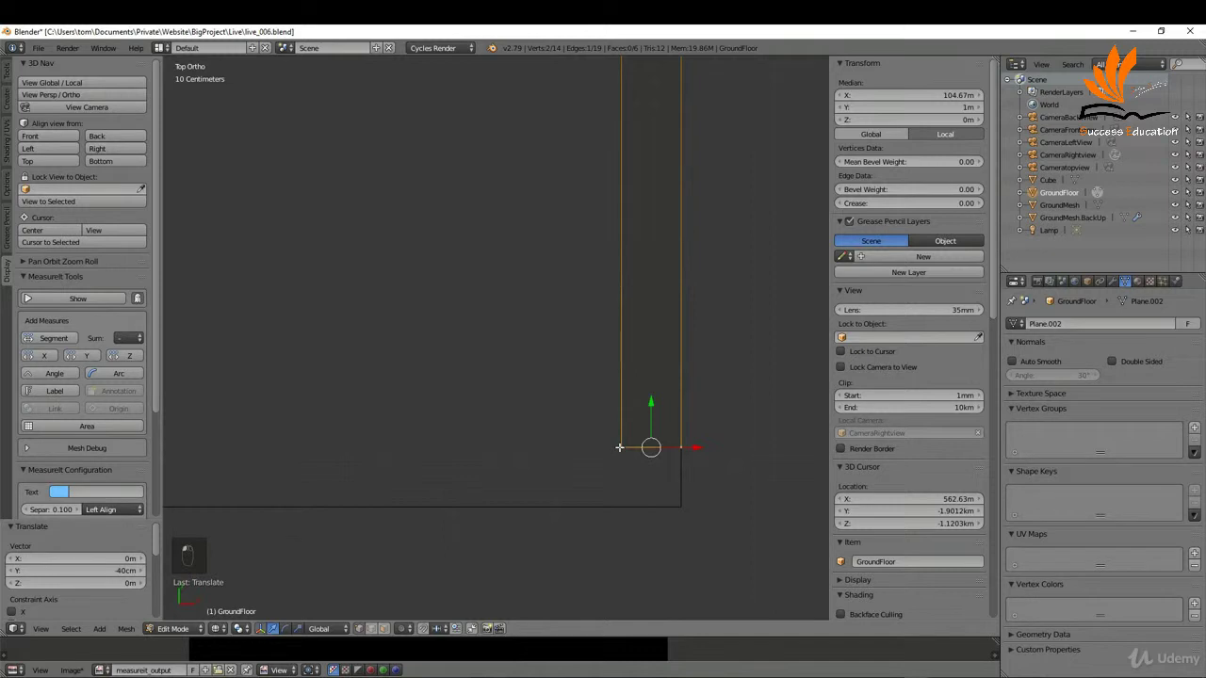
key("e")
key("y")
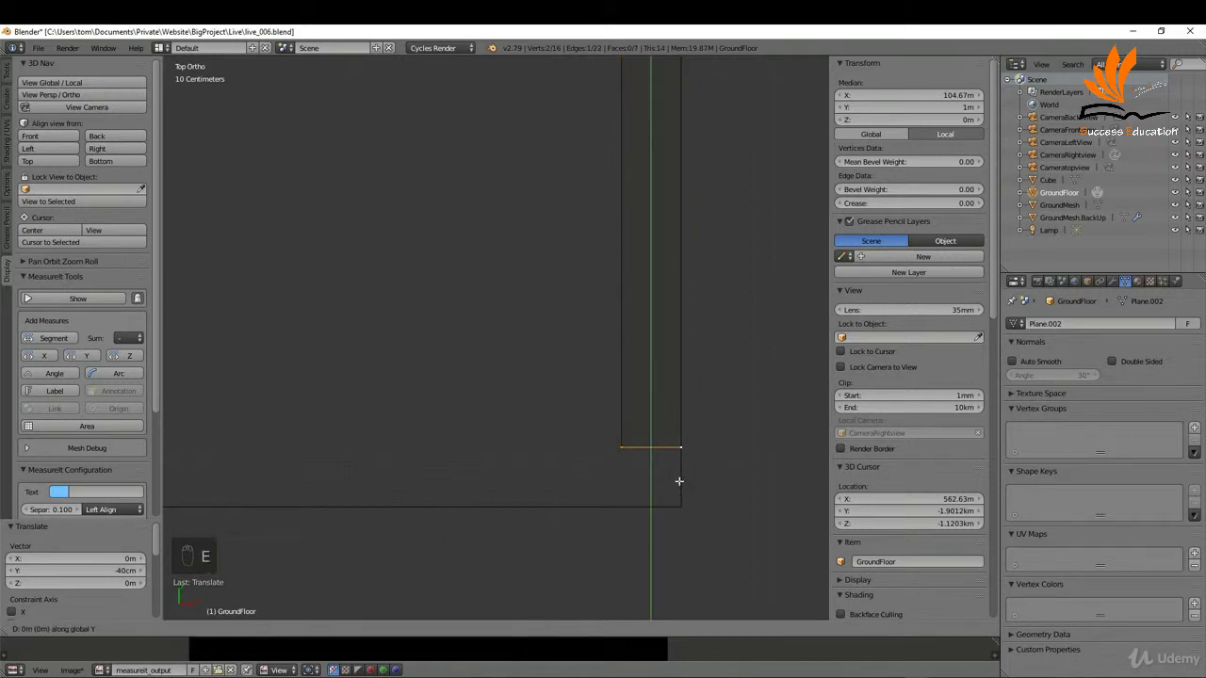
left_click(686, 535)
Select the bottom-right and both bottom-left corner vertices
right_click(617, 462)
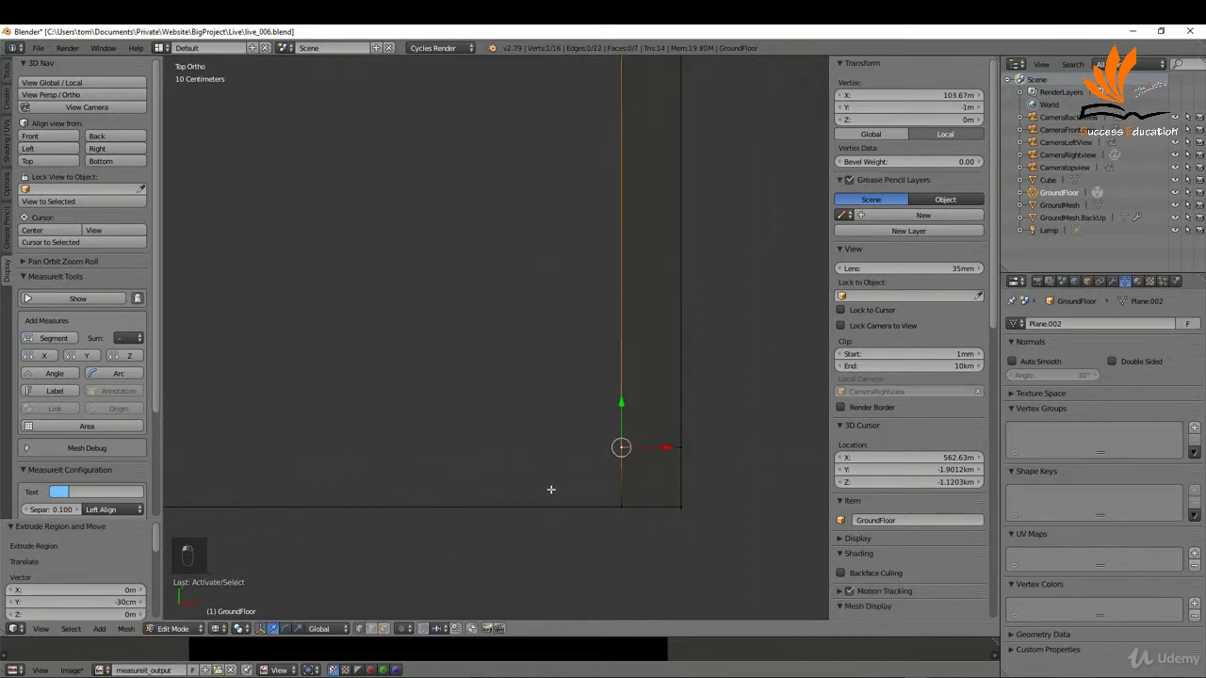
scroll(742, 447, "down", 2)
scroll(742, 447, "down", 3)
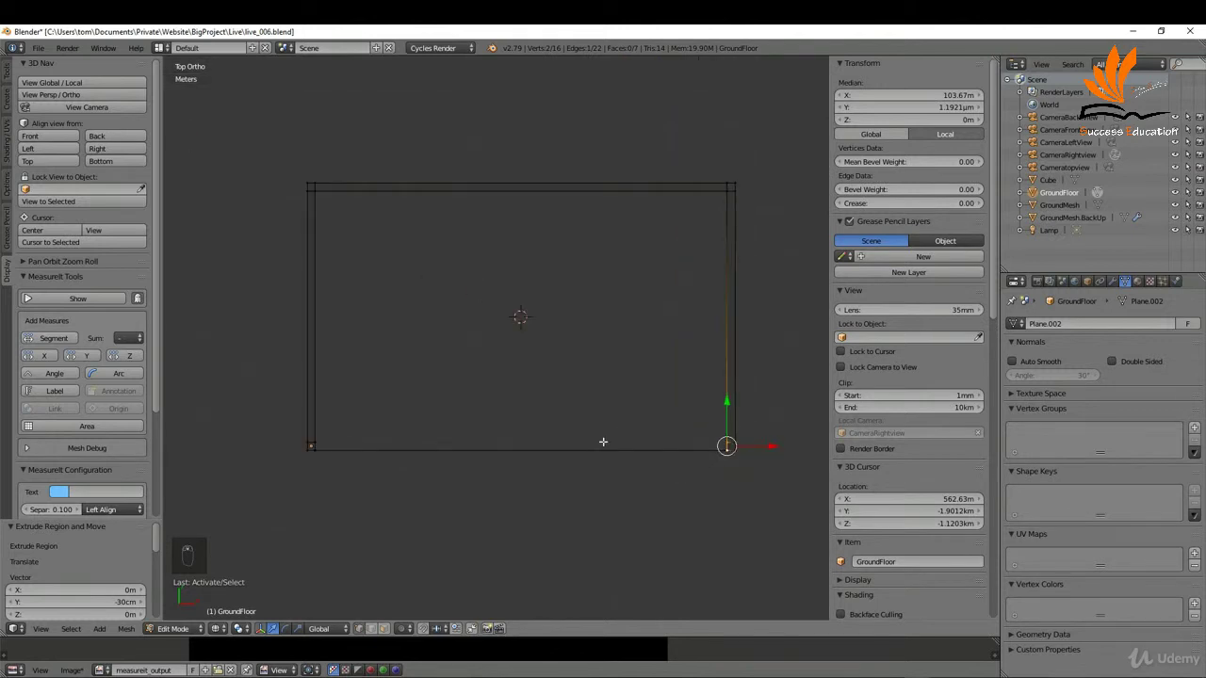
right_click(317, 446, "shift")
right_click(318, 448, "shift")
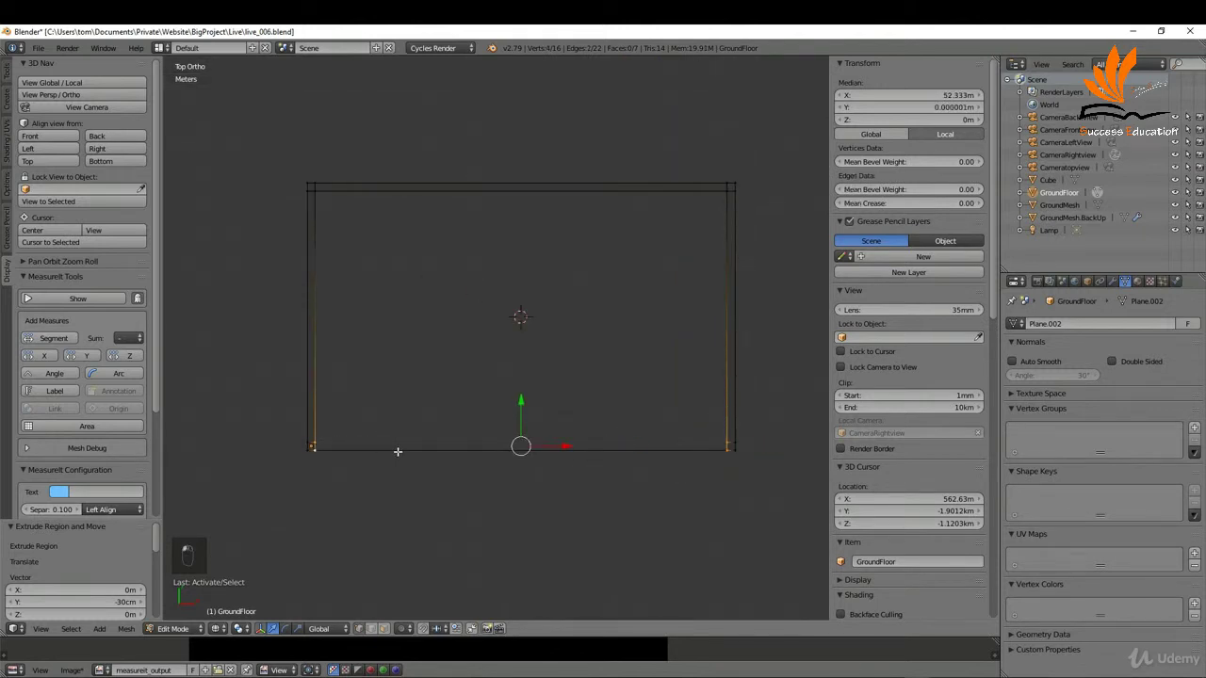
Fill the bottom wall face, deselect all vertices, and return to Object Mode
key("f")
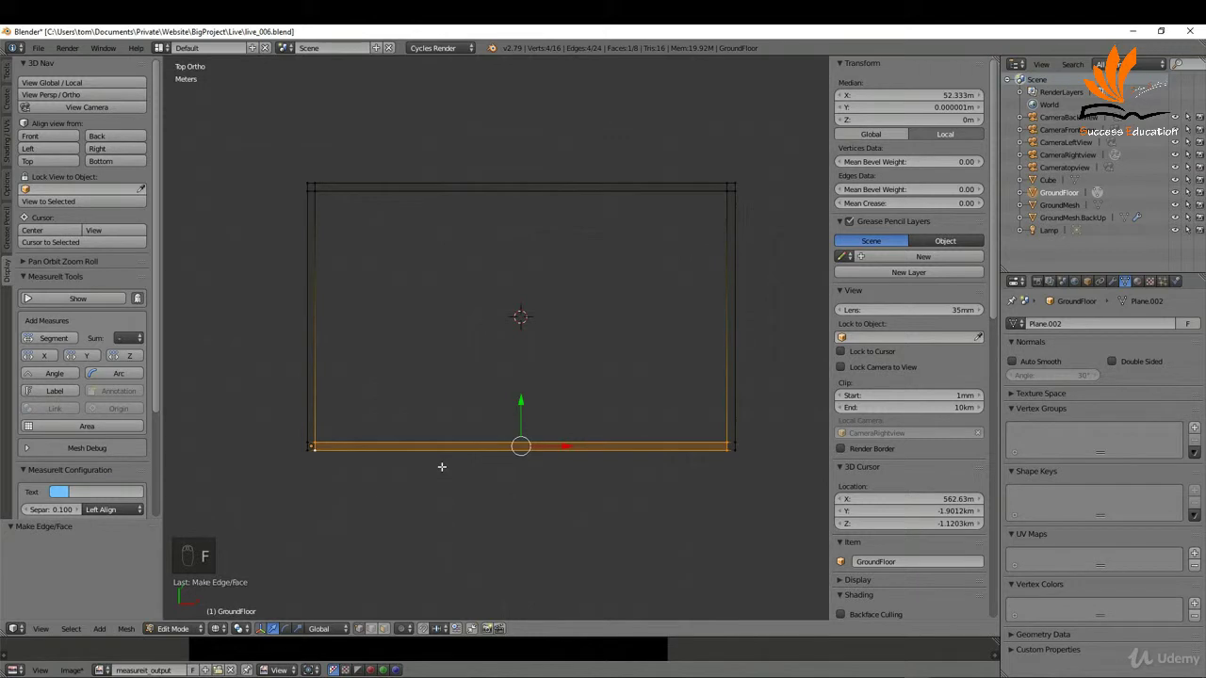
key("a")
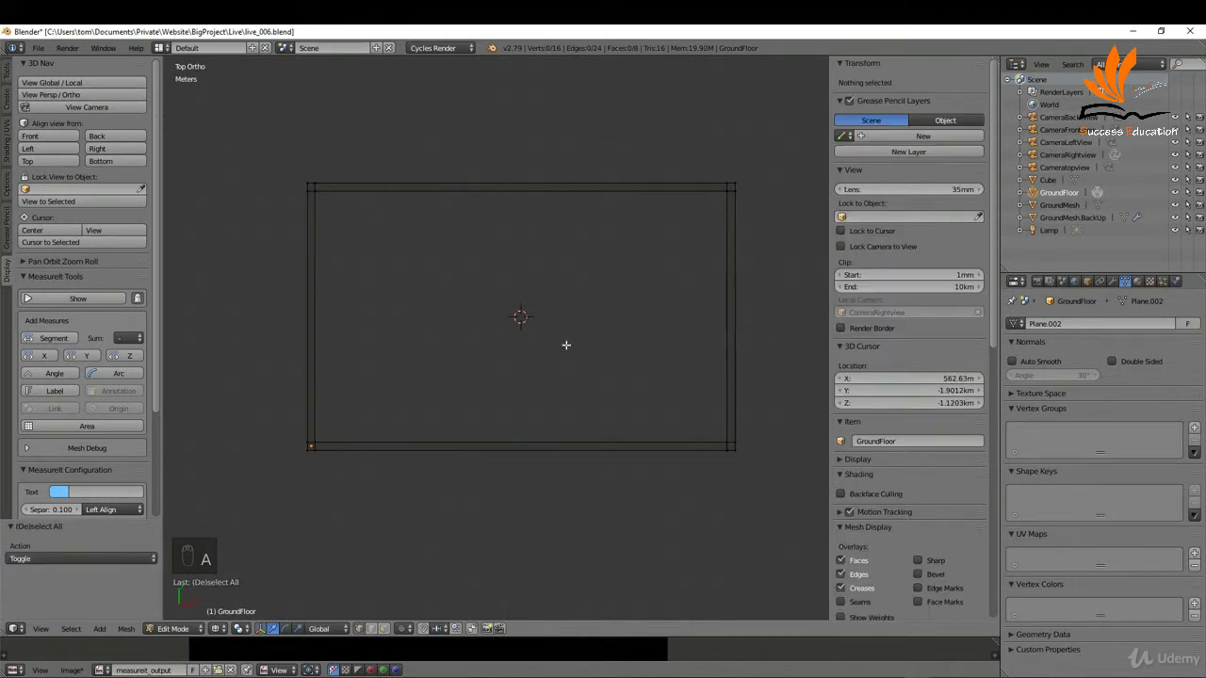
key("Tab")
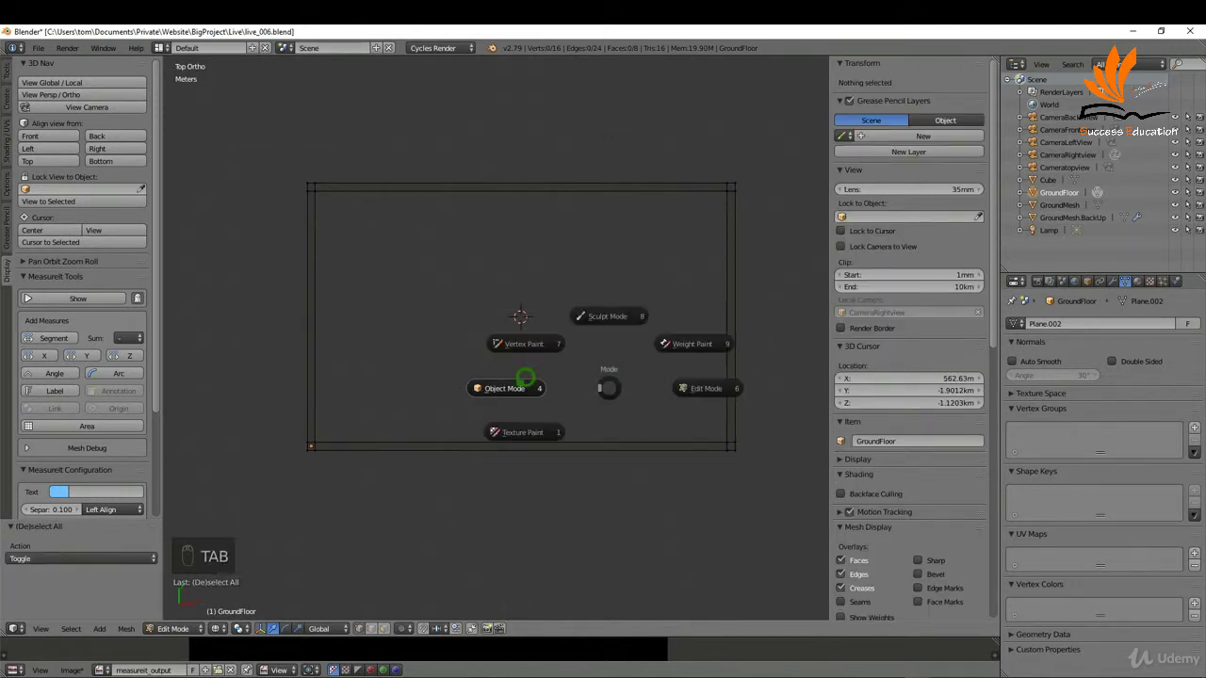
left_click(527, 383)
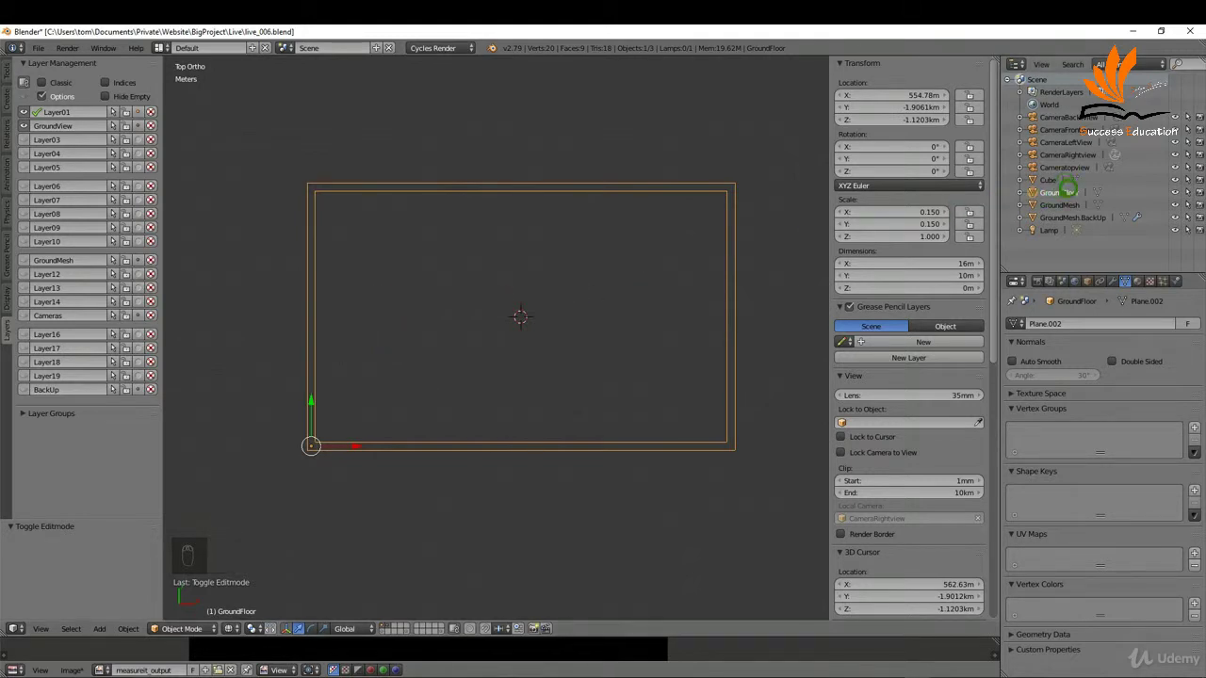
Hide GroundFloor and rename the template Cube to GroundFloorTemplate
key("h")
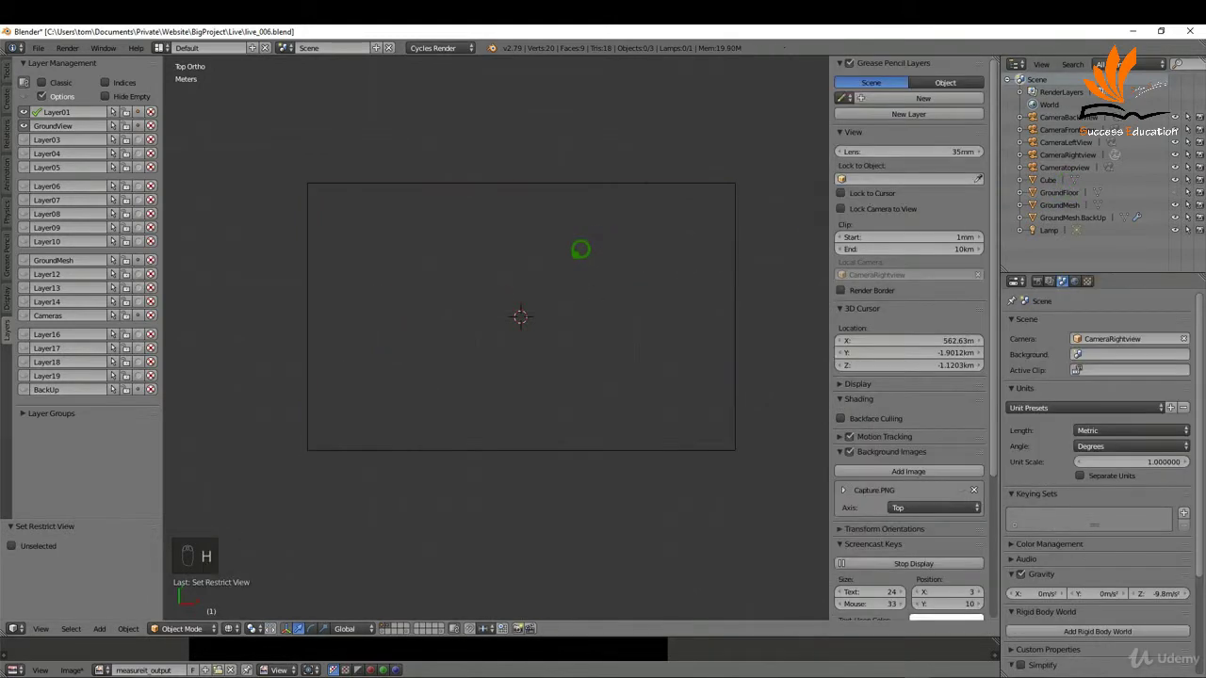
right_click(518, 170)
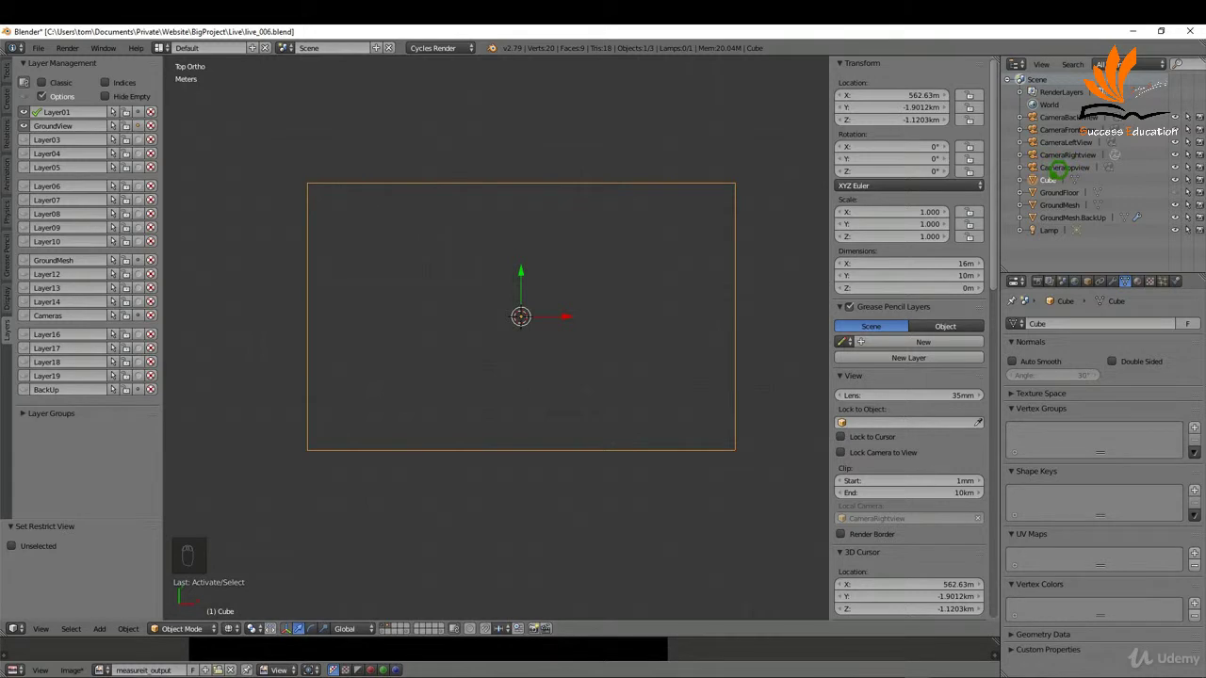
left_click(1048, 179)
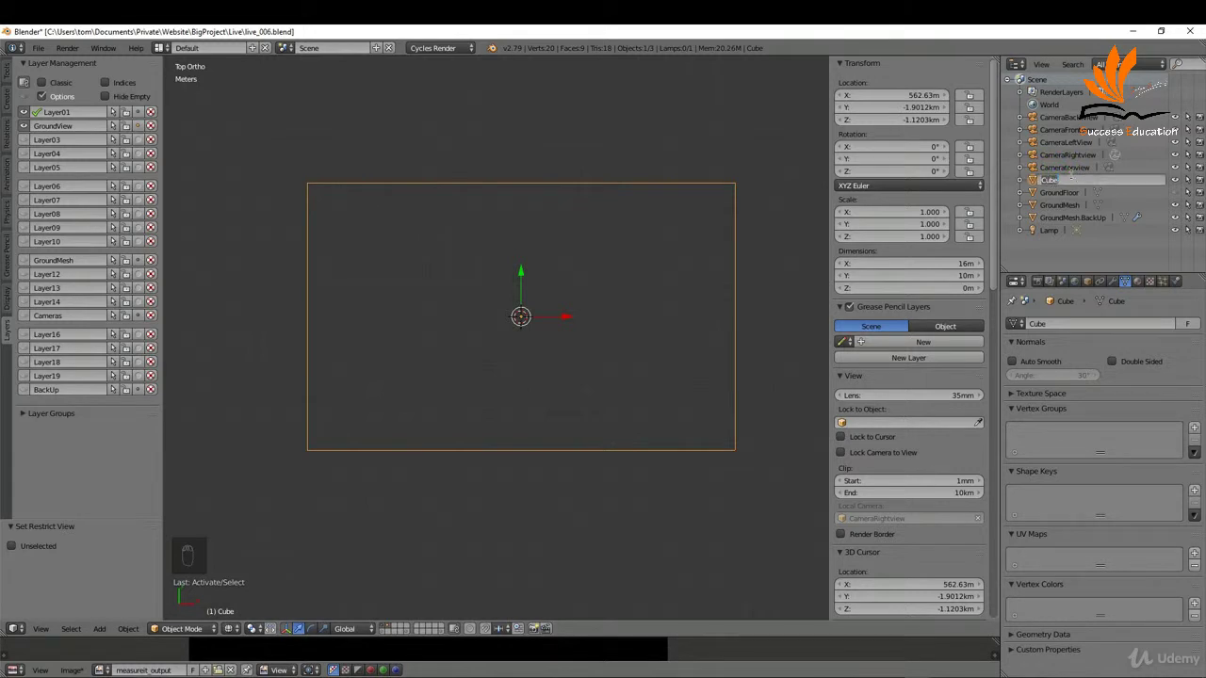
type("GroundFloorTemplate")
left_click(1079, 166)
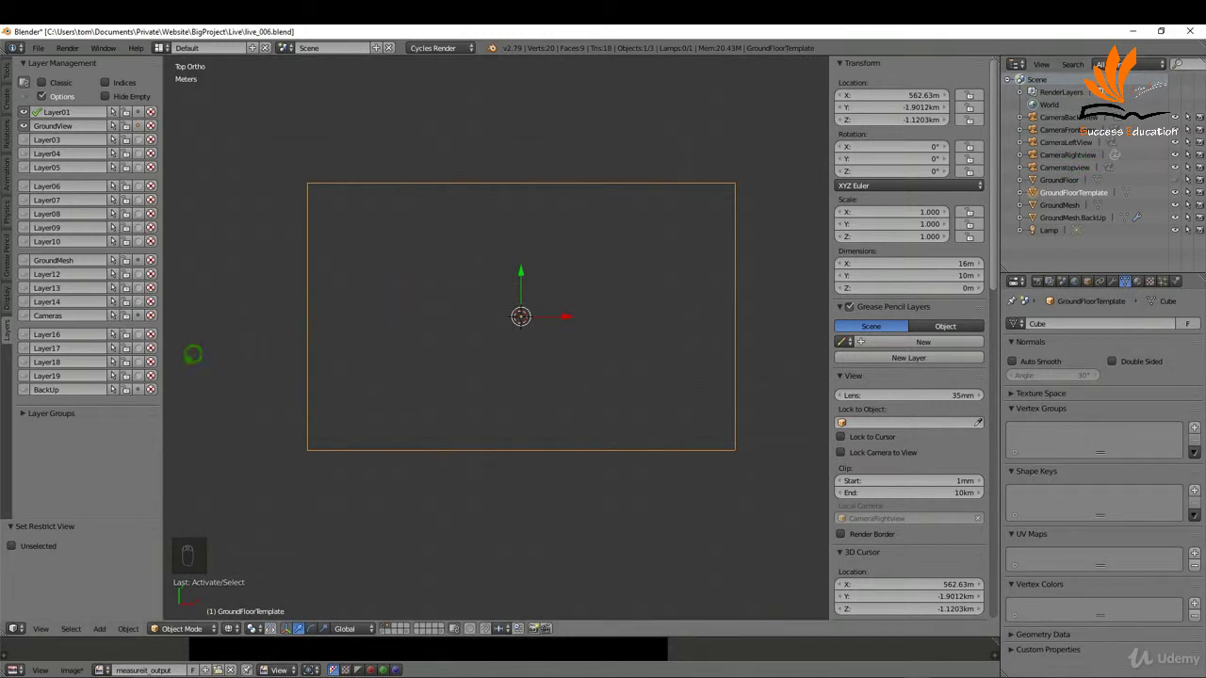
Move the template to Layer19, rename that layer Templates, and unhide GroundFloor
left_click(151, 374)
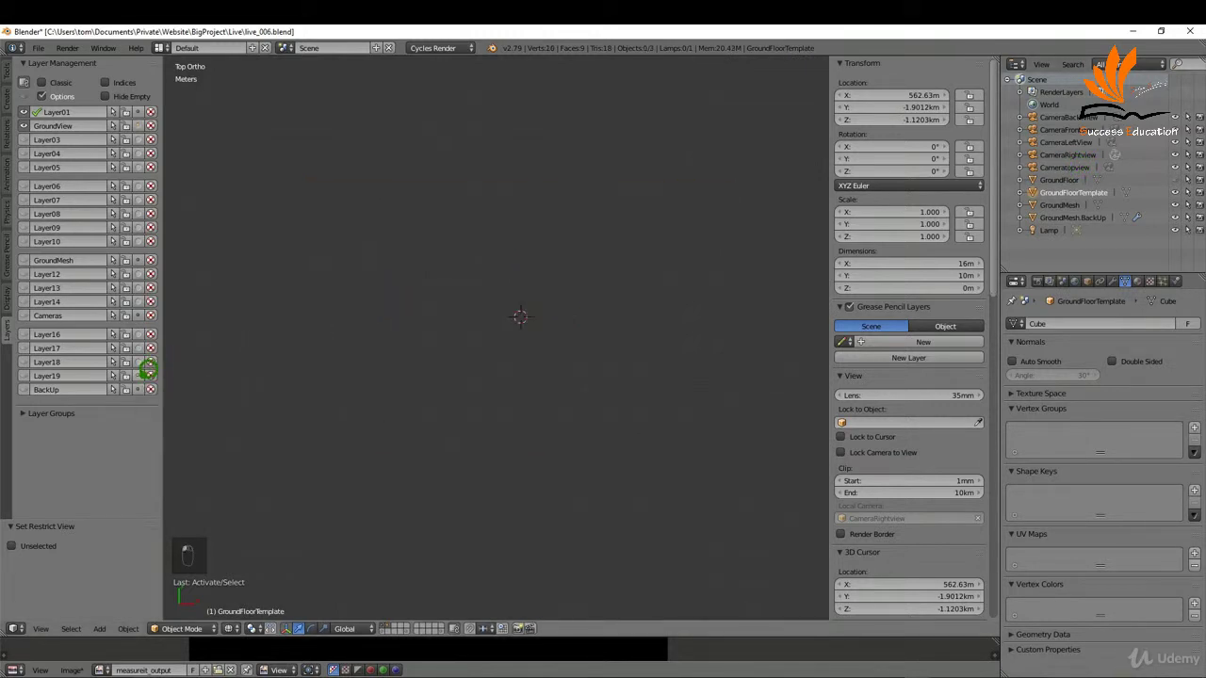
key("BackSpace")
type("Templates")
key("Return")
key("alt+h")
Select GroundFloor and change the GroundView layer's name to GroundFloor
right_click(366, 181)
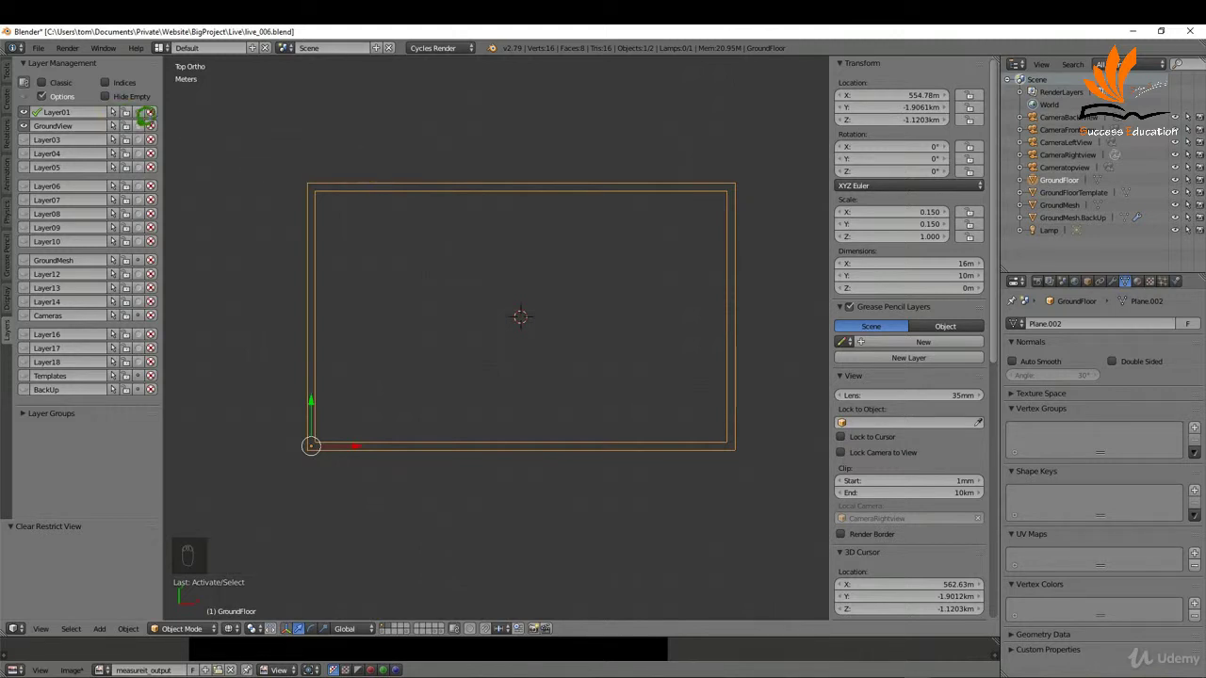
double_click(73, 125)
key("ctrl+a")
key("BackSpace")
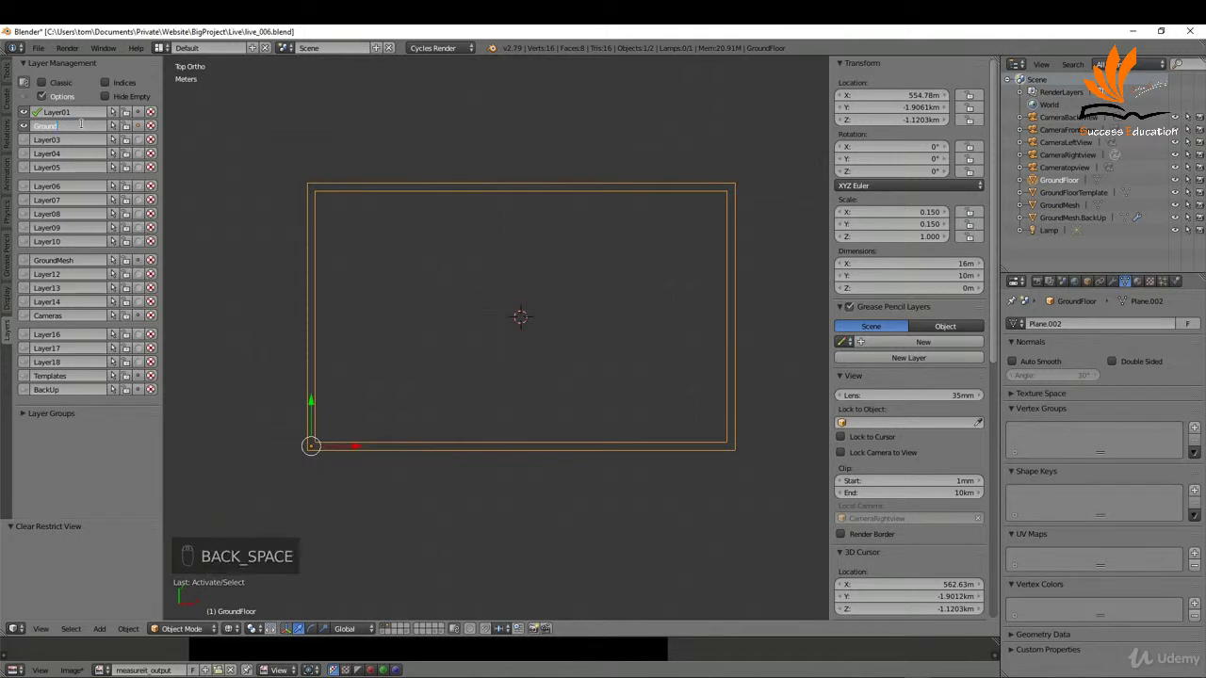
type("Floor")
key("Return")
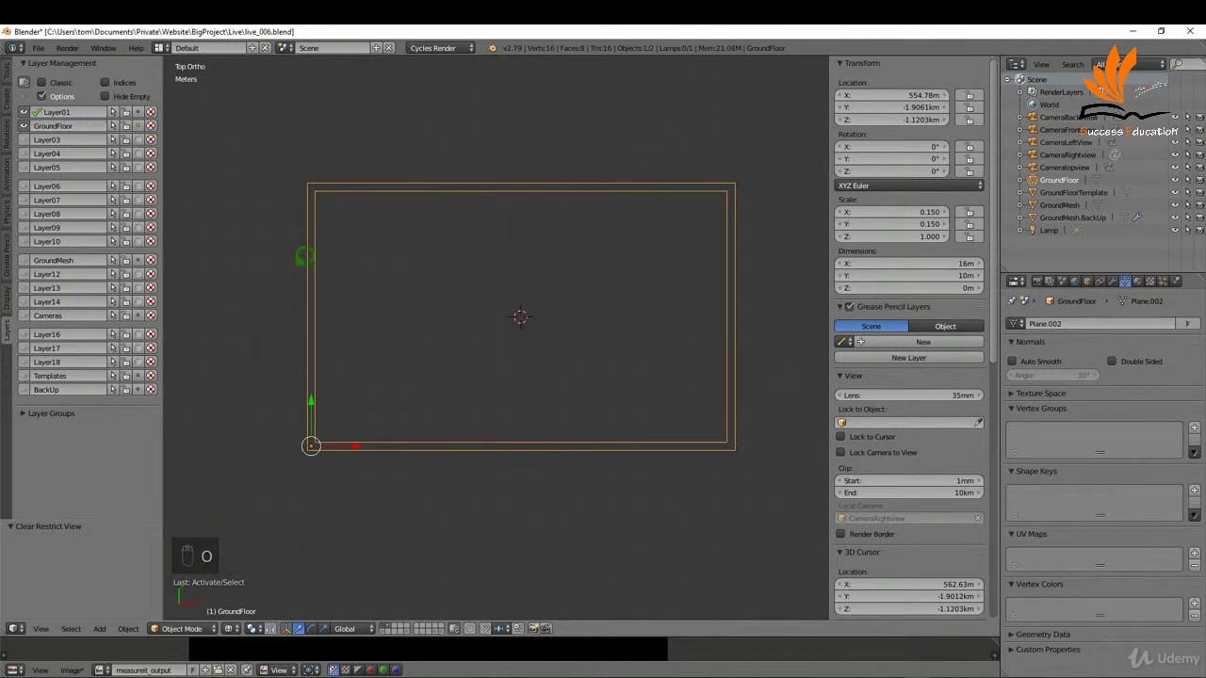